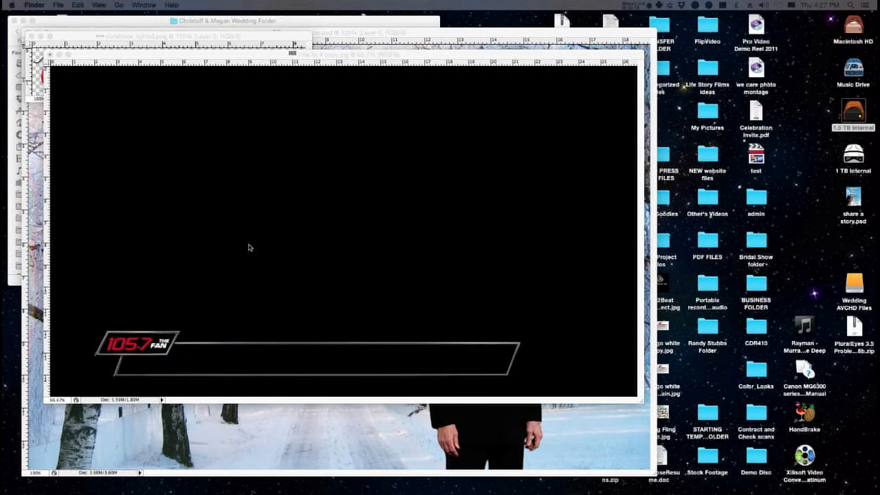
Close the winter photo document and move the title graphic window slightly down.
{"action": "left_click", "coordinate": [265, 59]}
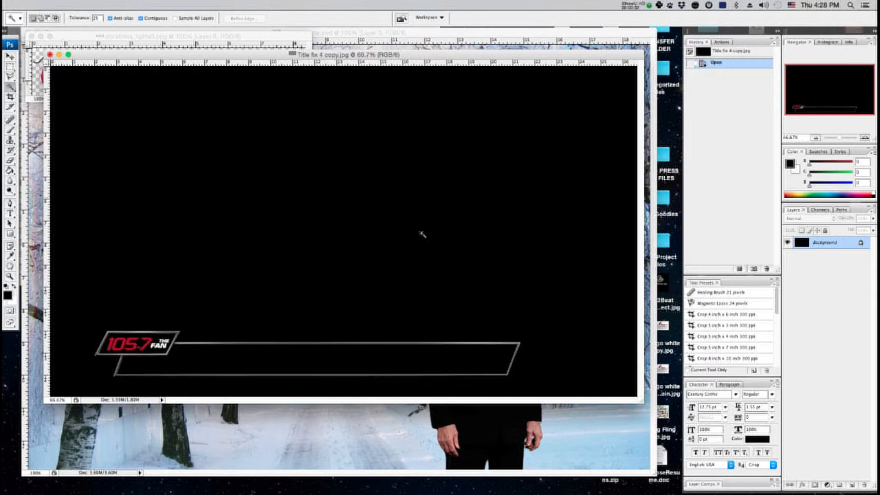
{"action": "key", "text": "F14"}
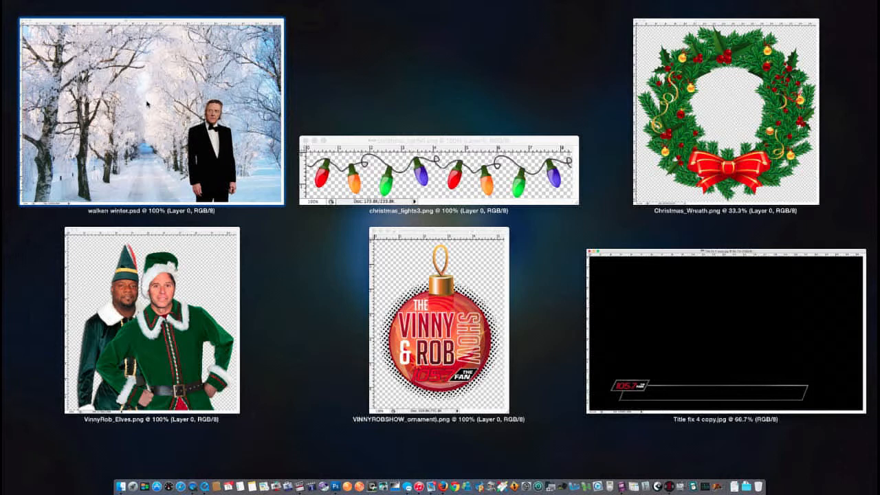
{"action": "left_click", "coordinate": [177, 140]}
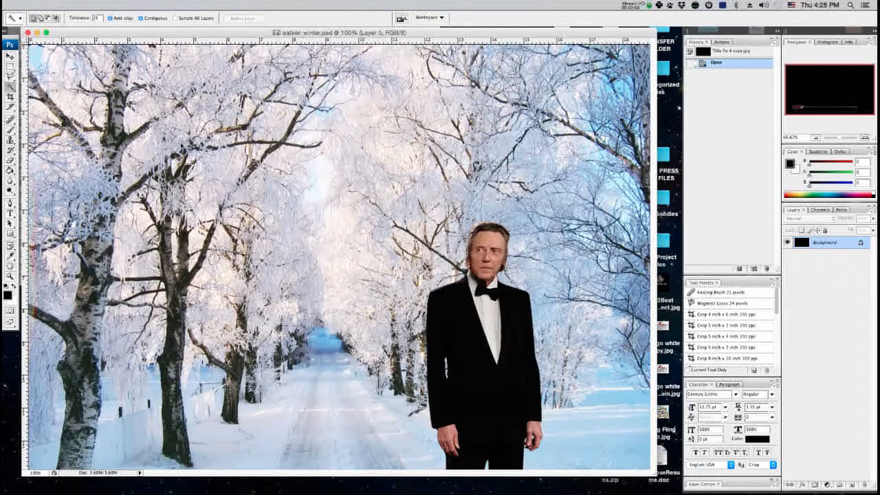
{"action": "left_click", "coordinate": [28, 32]}
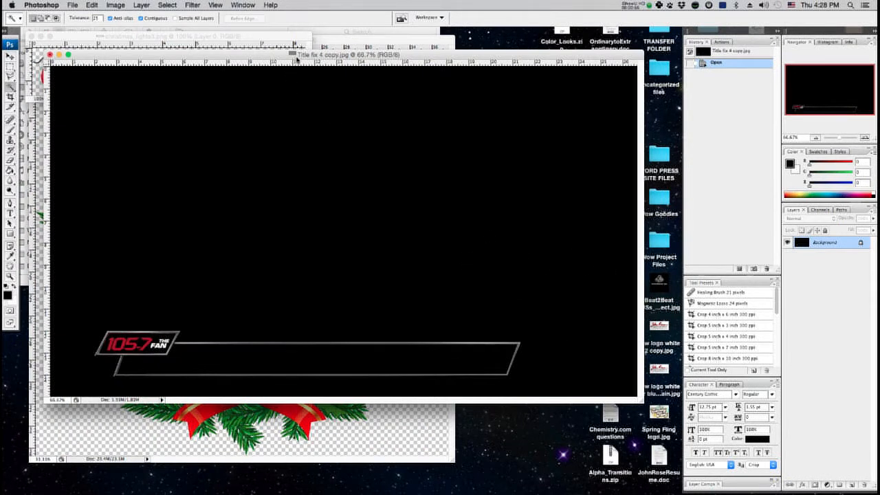
{"action": "left_click_drag", "start_coordinate": [298, 58], "coordinate": [297, 78]}
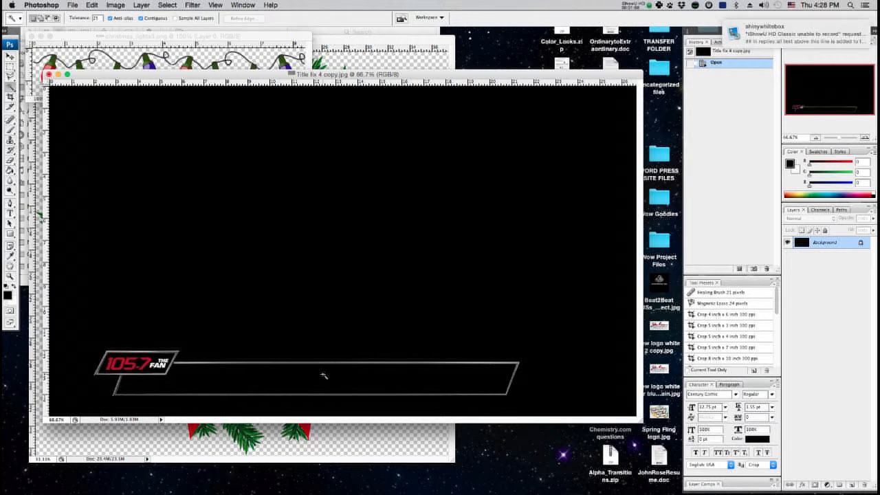
Convert the locked Background into an editable layer named Layer 0.
{"action": "double_click", "coordinate": [825, 244]}
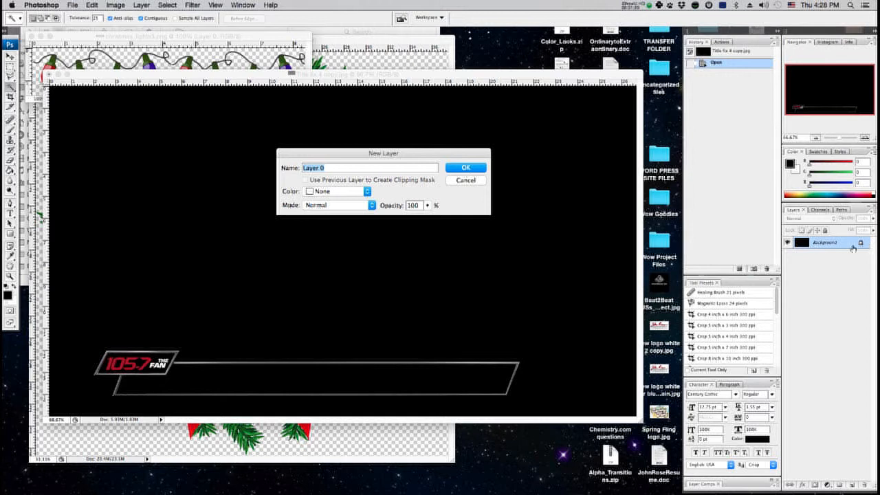
{"action": "left_click", "coordinate": [476, 169]}
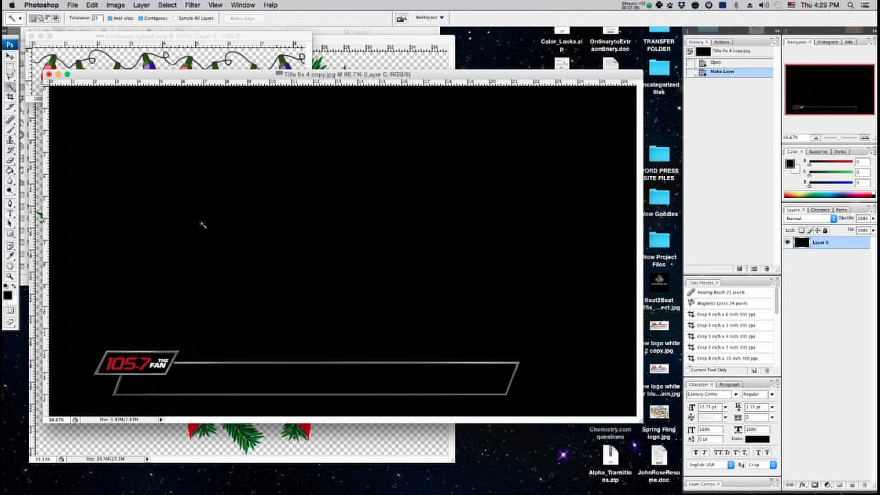
Select the black background with the Magic Wand, delete it, and deselect.
{"action": "key", "text": "w"}
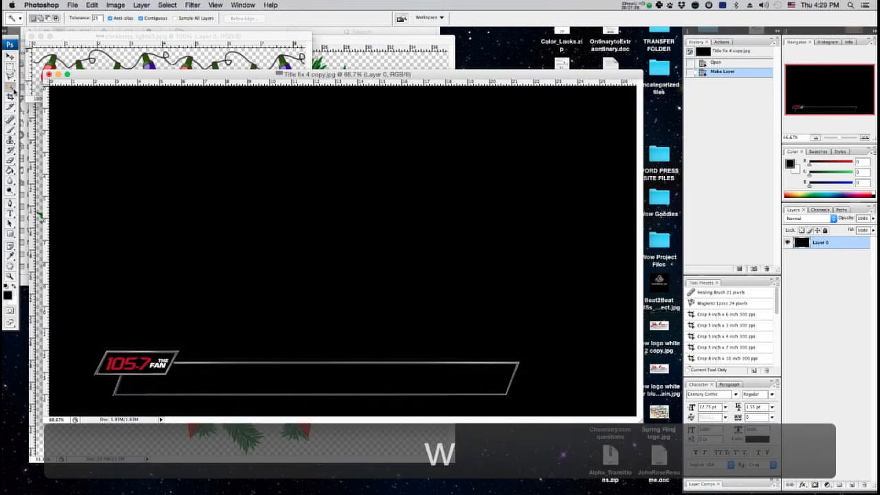
{"action": "left_click", "coordinate": [320, 248]}
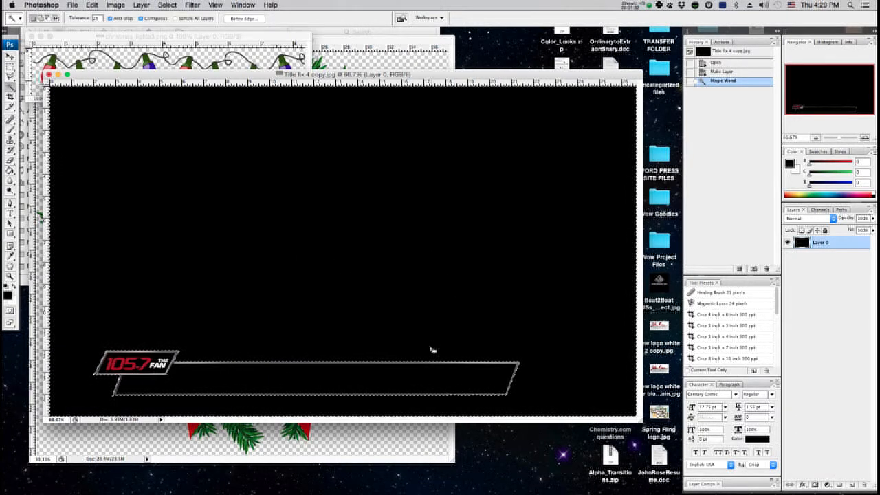
{"action": "key", "text": "Delete"}
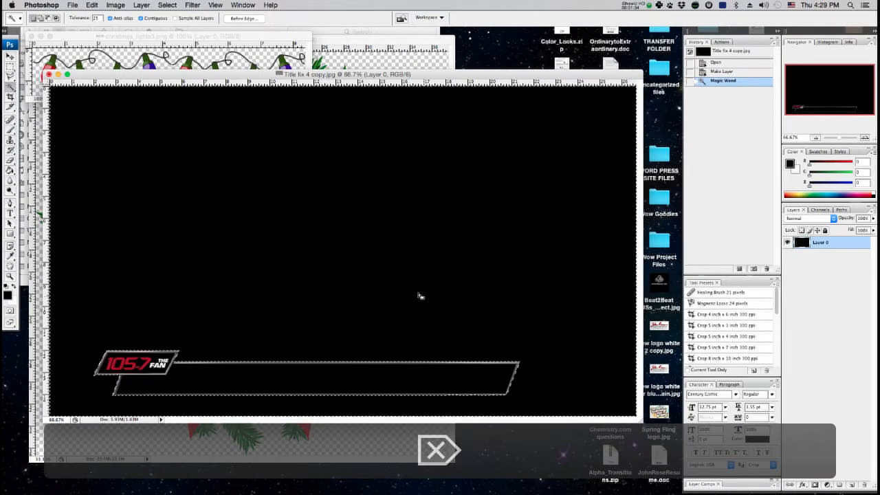
{"action": "right_click", "coordinate": [417, 294]}
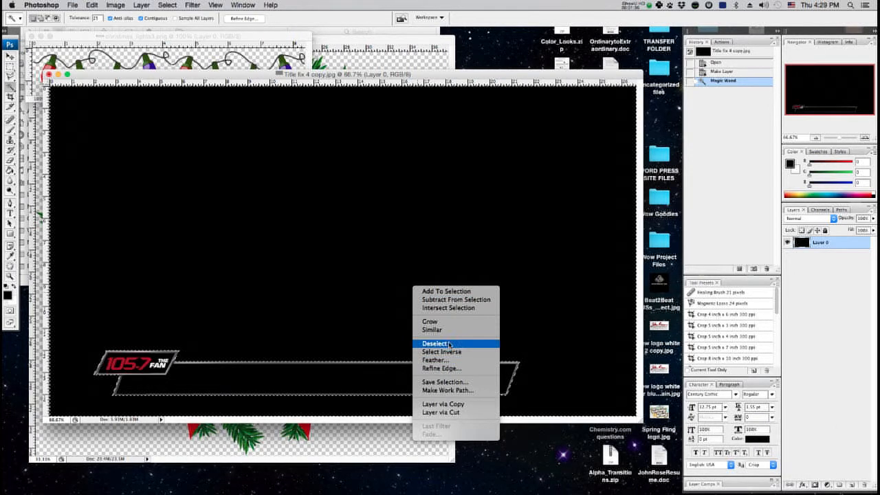
{"action": "key", "text": "Escape"}
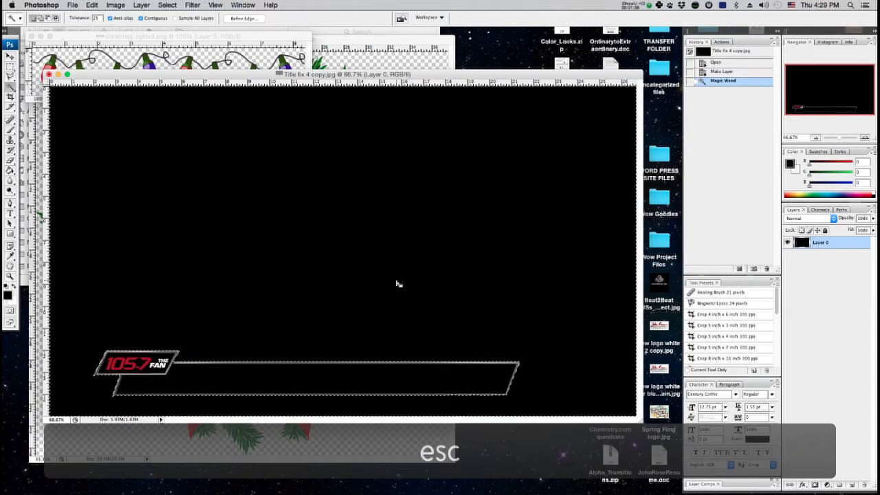
{"action": "key", "text": "Delete"}
{"action": "key", "text": "m"}
{"action": "left_click", "coordinate": [395, 284]}
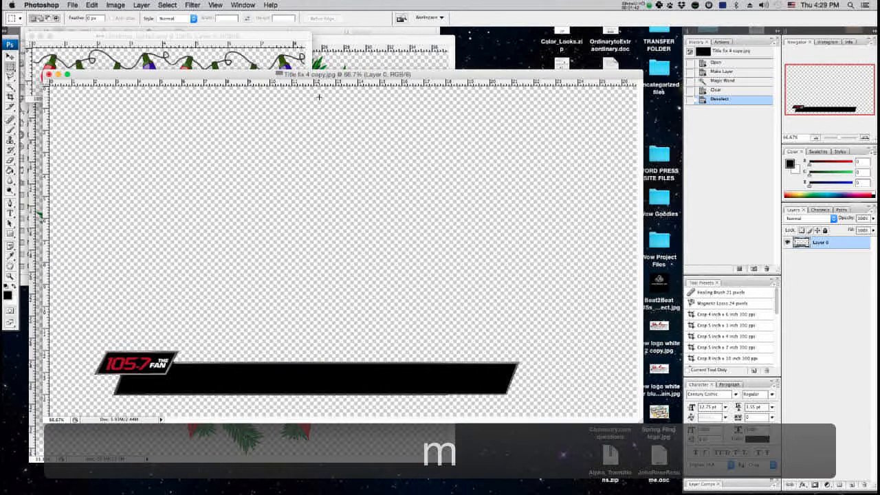
{"action": "left_click_drag", "start_coordinate": [310, 74], "coordinate": [341, 85]}
{"action": "key", "text": "F13"}
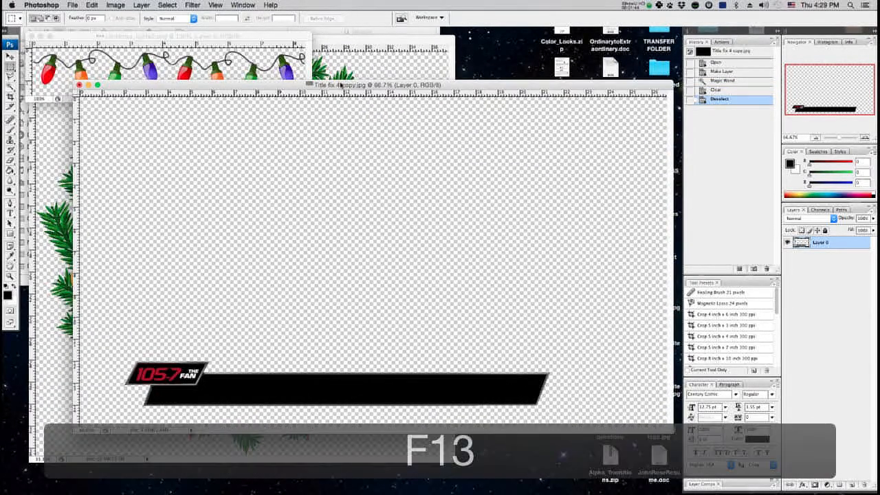
{"action": "key", "text": "F13"}
{"action": "key", "text": "F14"}
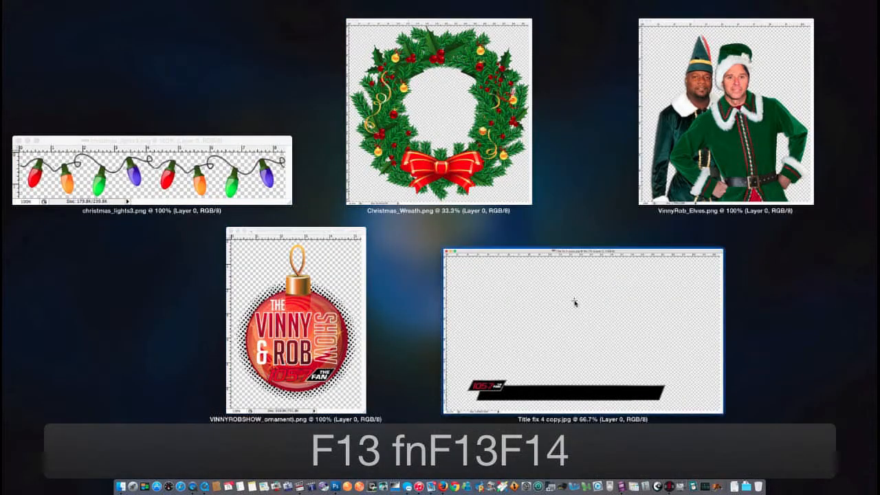
{"action": "key", "text": "F14"}
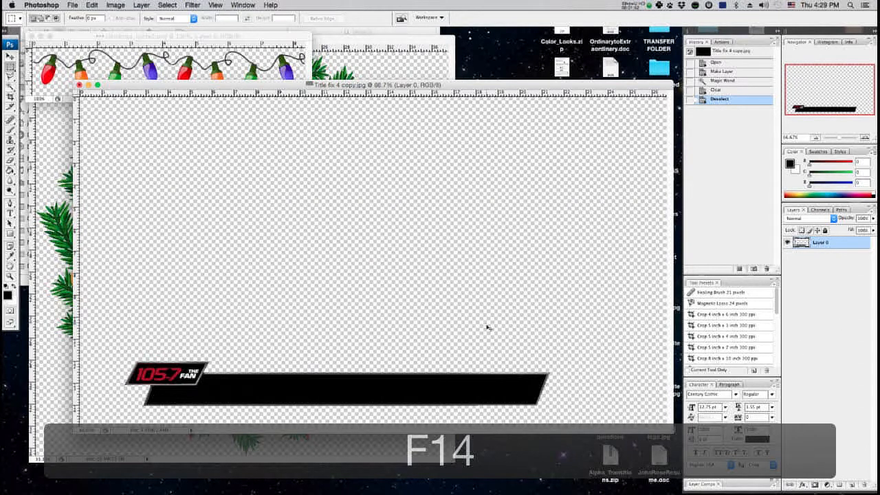
{"action": "key", "text": "super+t"}
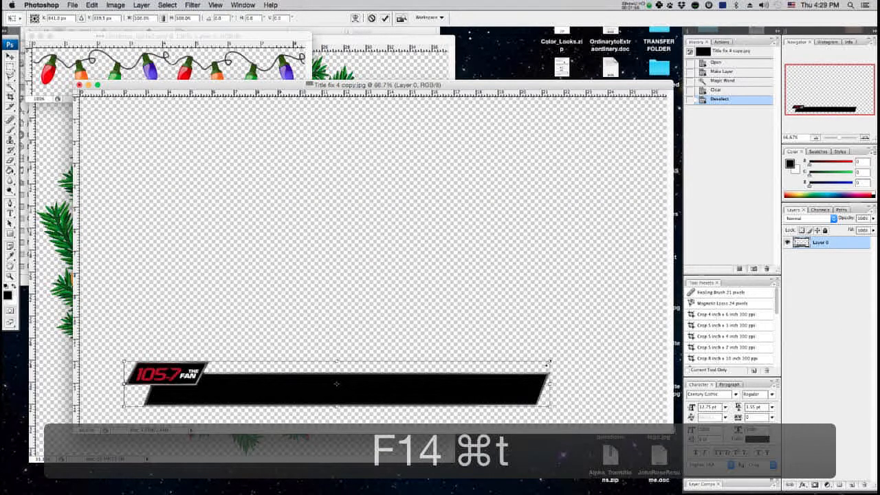
{"action": "left_click_drag", "start_coordinate": [550, 360], "coordinate": [644, 350]}
{"action": "left_click_drag", "start_coordinate": [124, 349], "coordinate": [100, 344]}
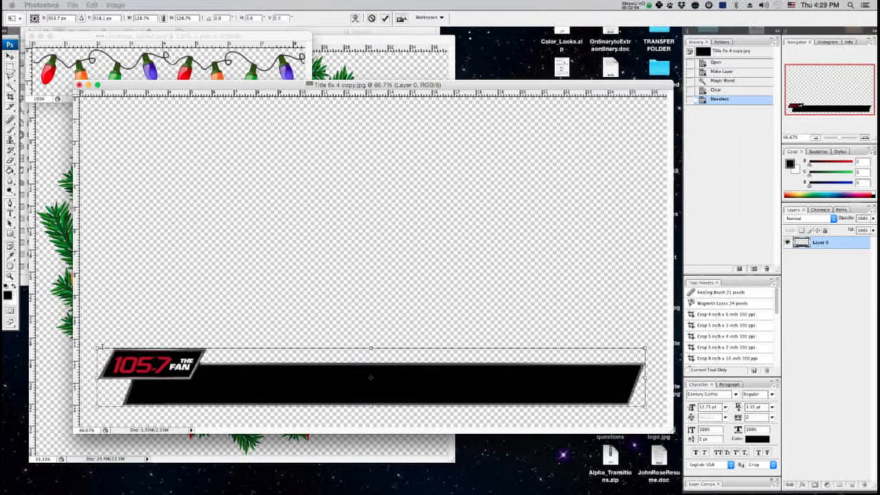
{"action": "mouse_move", "coordinate": [98, 346]}
{"action": "left_mouse_down"}
{"action": "mouse_move", "coordinate": [163, 360]}
{"action": "mouse_move", "coordinate": [97, 348]}
{"action": "left_mouse_up"}
{"action": "left_click_drag", "start_coordinate": [97, 348], "coordinate": [167, 315]}
{"action": "key", "text": "Escape"}
Stretch the logo bar with Free Transform so it spans nearly the full frame width.
{"action": "key", "text": "super+t"}
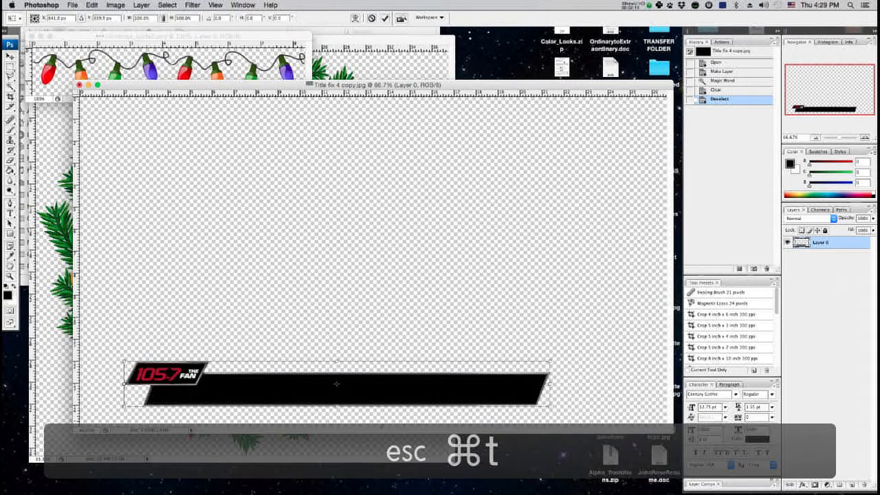
{"action": "left_click_drag", "start_coordinate": [550, 358], "coordinate": [642, 351]}
{"action": "left_click_drag", "start_coordinate": [124, 351], "coordinate": [95, 345]}
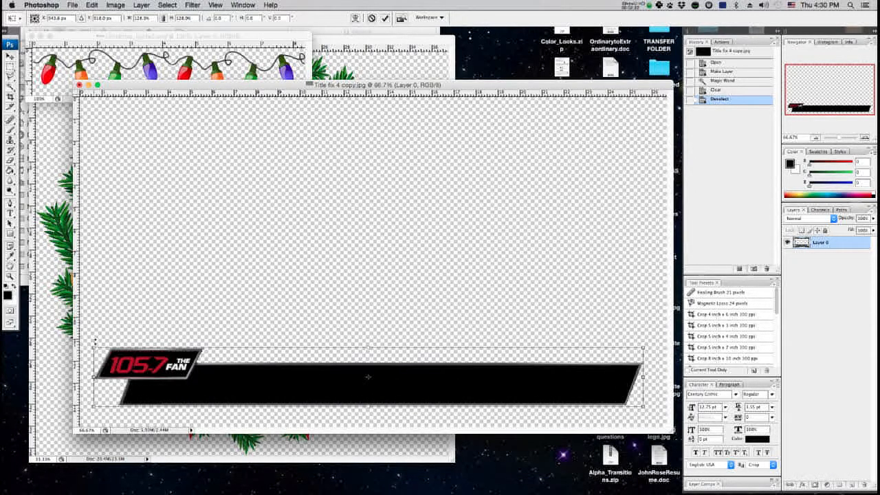
{"action": "key", "text": "Return"}
Drag the Christmas wreath layer into the title graphic document.
{"action": "left_click", "coordinate": [64, 155]}
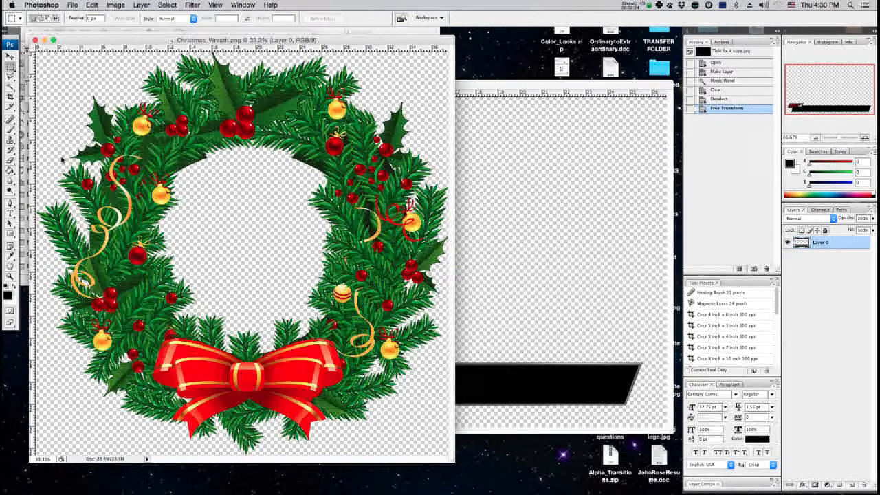
{"action": "key", "text": "v"}
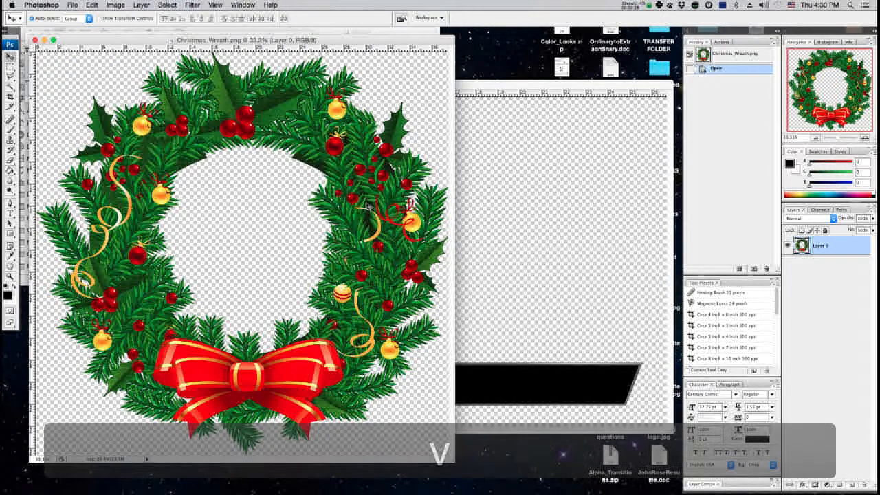
{"action": "key", "text": "v"}
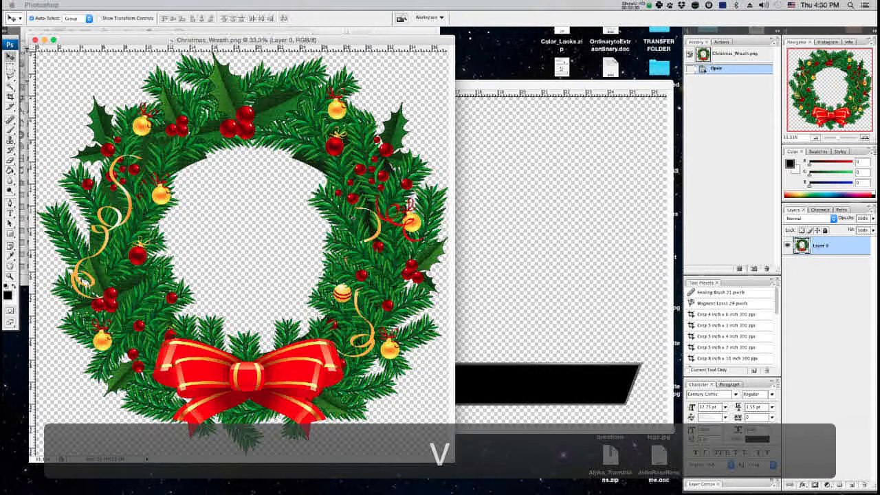
{"action": "left_click_drag", "start_coordinate": [352, 216], "coordinate": [517, 220]}
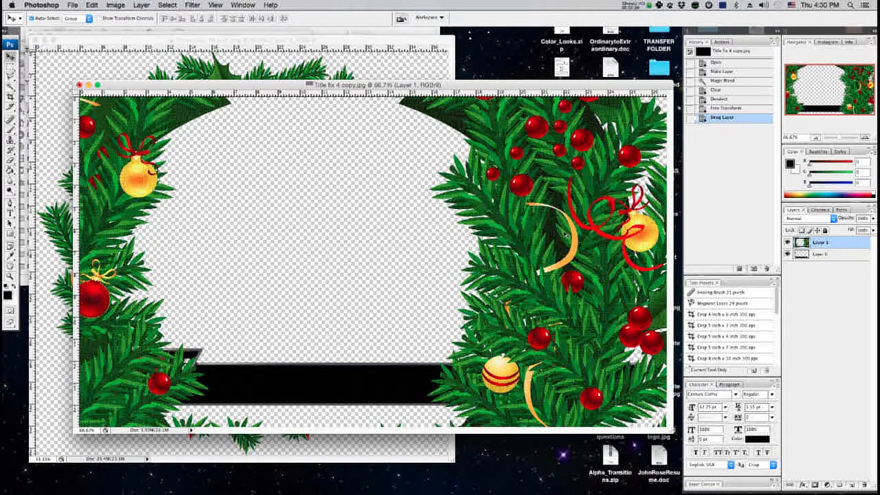
Scale the wreath down with Free Transform and place it over the logo at the bar's left end.
{"action": "key", "text": "super+t"}
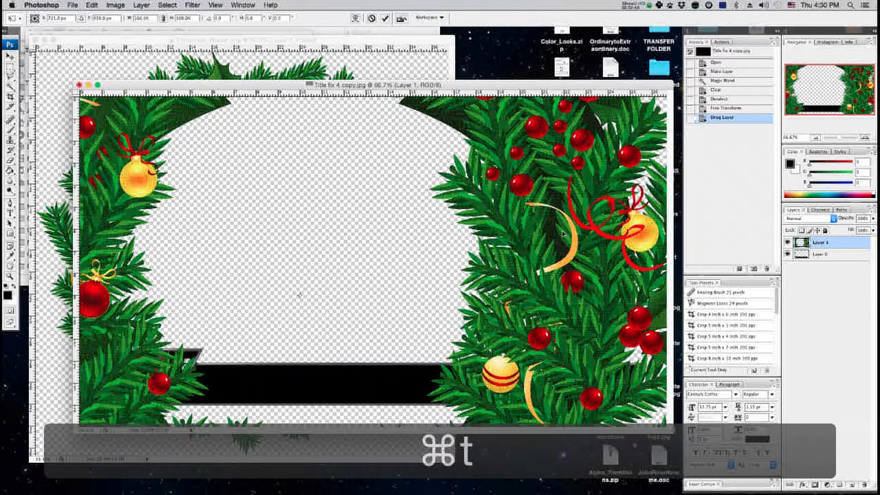
{"action": "key", "text": "super+0"}
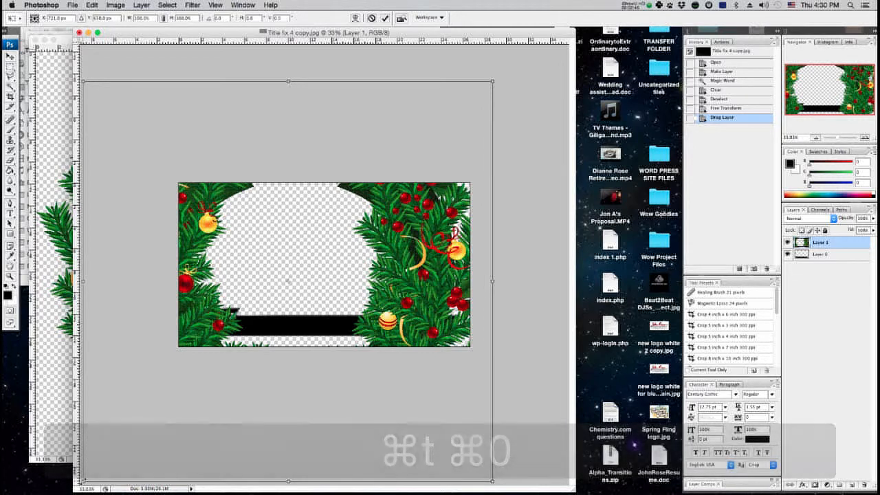
{"action": "left_click_drag", "start_coordinate": [82, 481], "coordinate": [228, 338]}
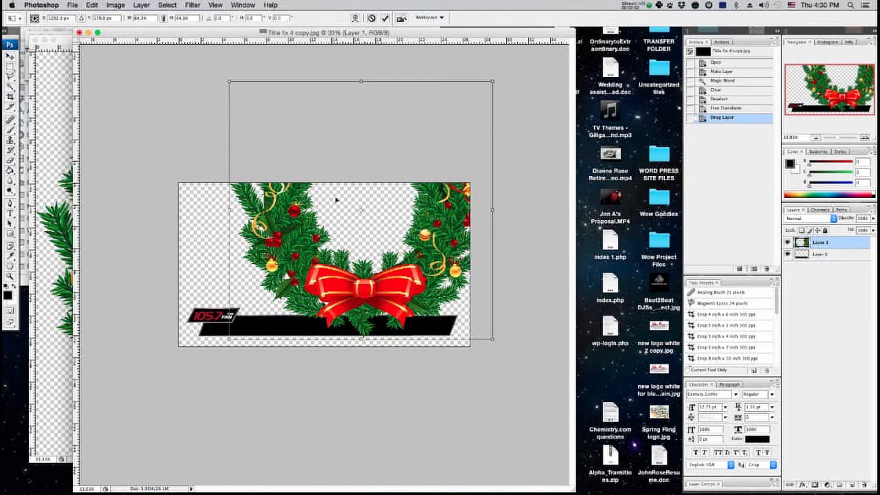
{"action": "left_click_drag", "start_coordinate": [492, 77], "coordinate": [233, 309]}
{"action": "key", "text": "ctrl+z"}
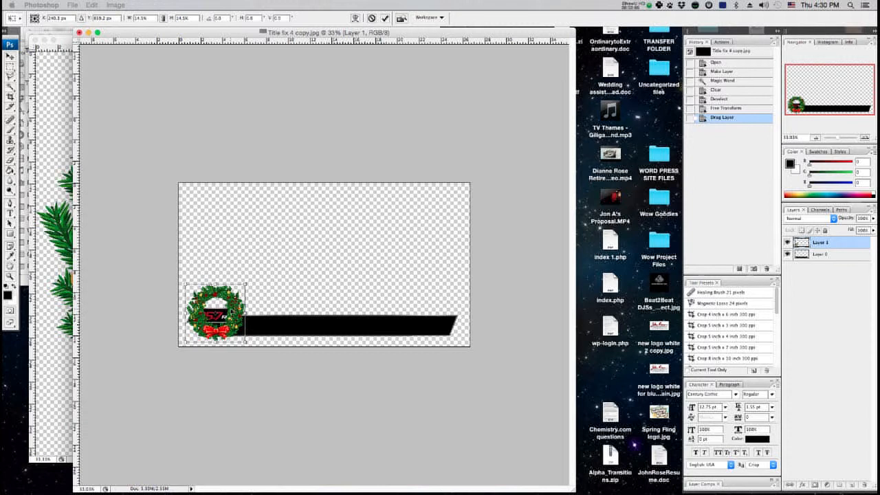
{"action": "key", "text": "Return"}
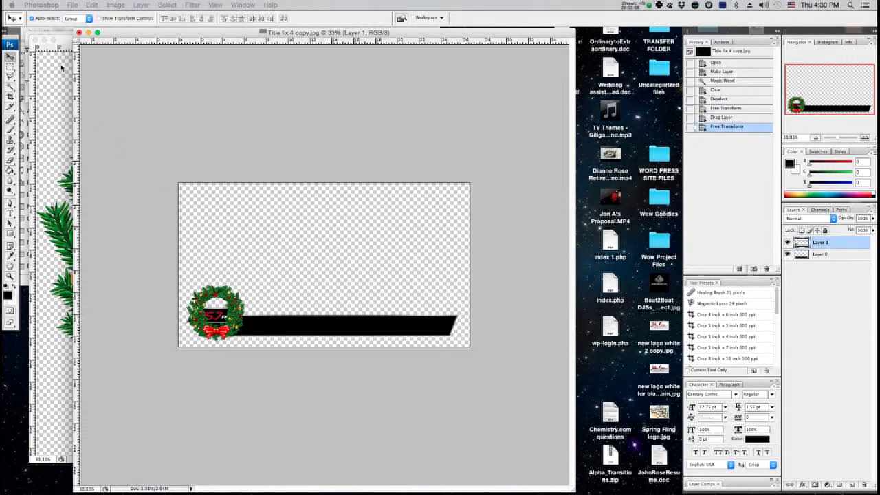
Drag the Vinny & Rob Show ornament into the title graphic document over the wreath.
{"action": "left_click", "coordinate": [62, 67]}
{"action": "left_click", "coordinate": [35, 41]}
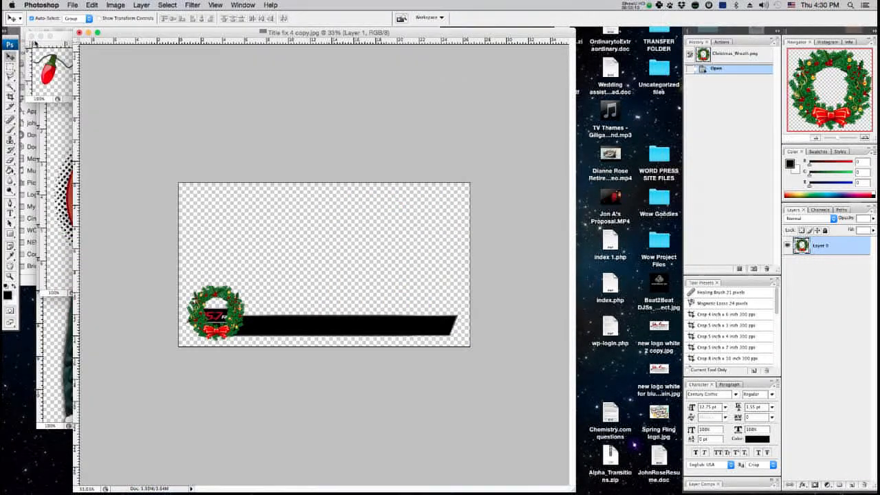
{"action": "left_click", "coordinate": [61, 143]}
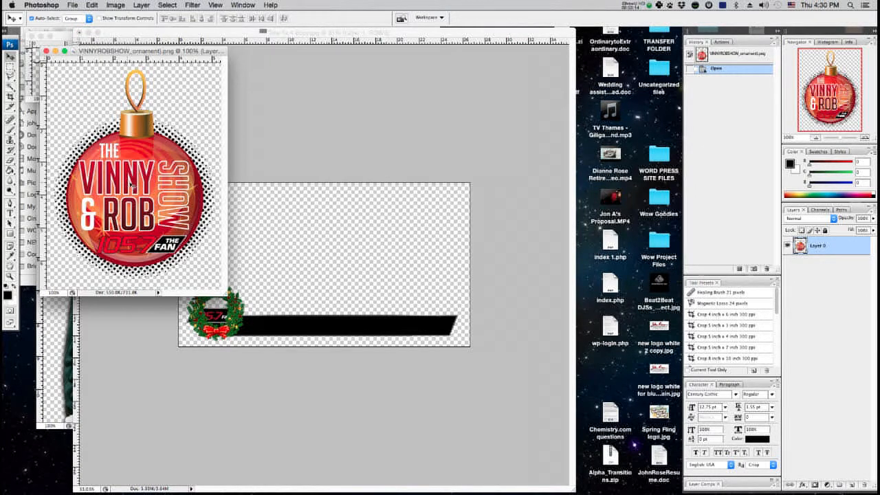
{"action": "key", "text": "v"}
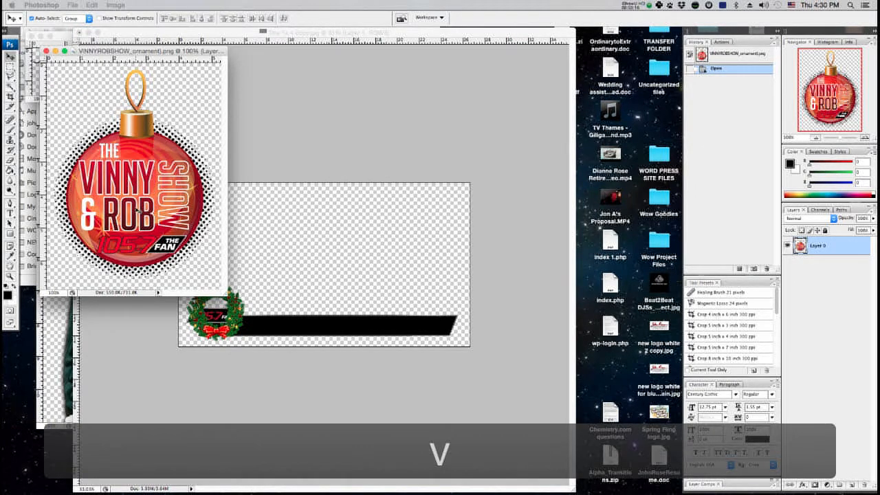
{"action": "left_click_drag", "start_coordinate": [137, 212], "coordinate": [225, 309]}
Scale the ornament down with Free Transform and nudge it so it sits centred inside the wreath.
{"action": "key", "text": "super+t"}
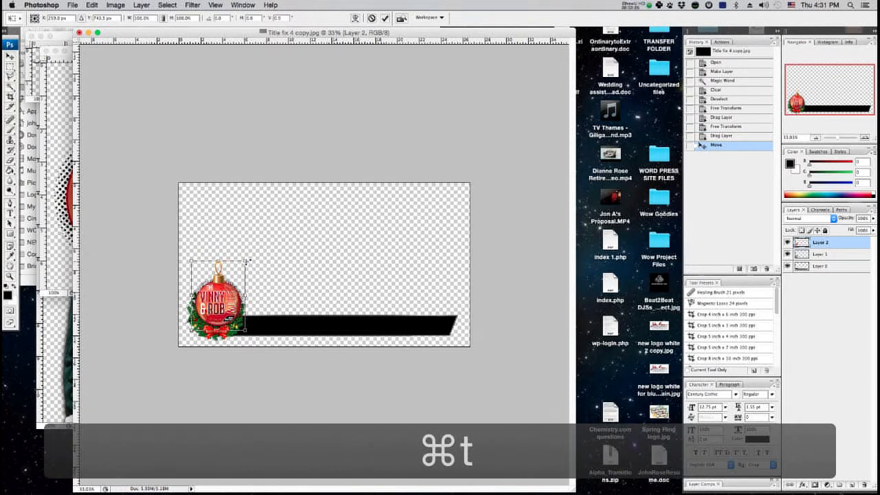
{"action": "left_click_drag", "start_coordinate": [248, 260], "coordinate": [233, 279]}
{"action": "key", "text": "super+equal"}
{"action": "key", "text": "super+equal"}
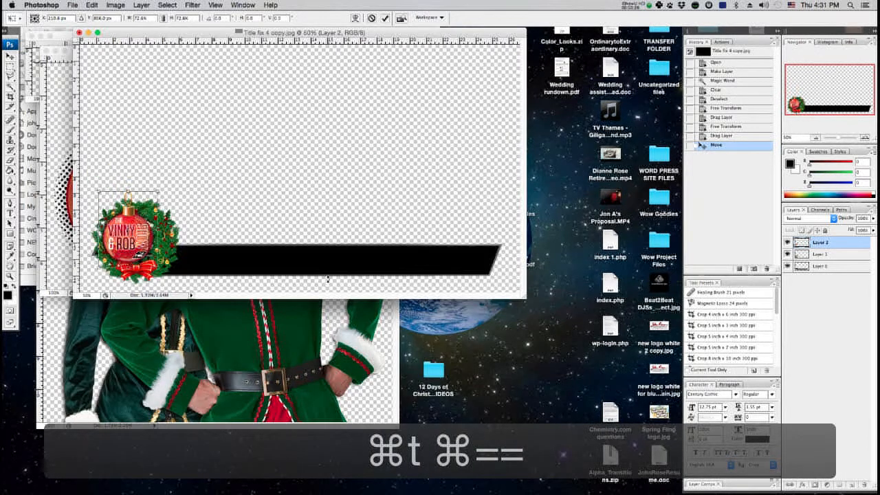
{"action": "key", "text": "super+equal"}
{"action": "left_click_drag", "start_coordinate": [163, 297], "coordinate": [173, 297]}
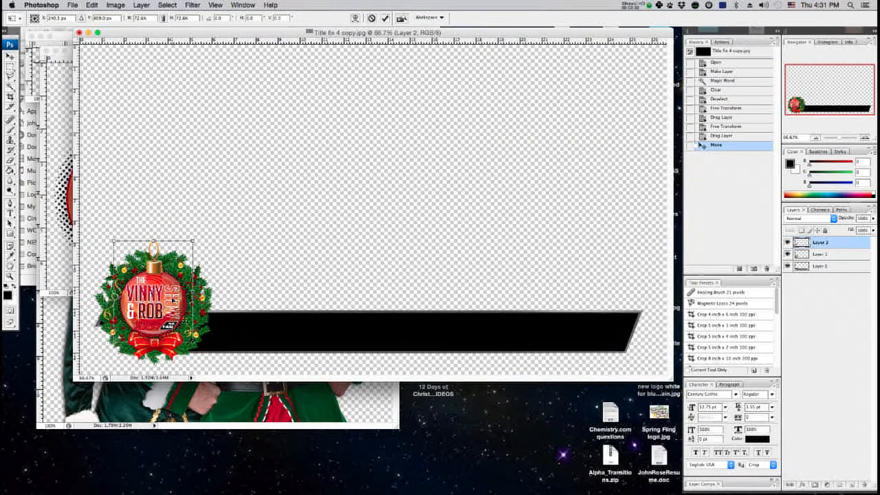
{"action": "key", "text": "Right"}
{"action": "key", "text": "Right"}
{"action": "key", "text": "Right"}
{"action": "key", "text": "Right"}
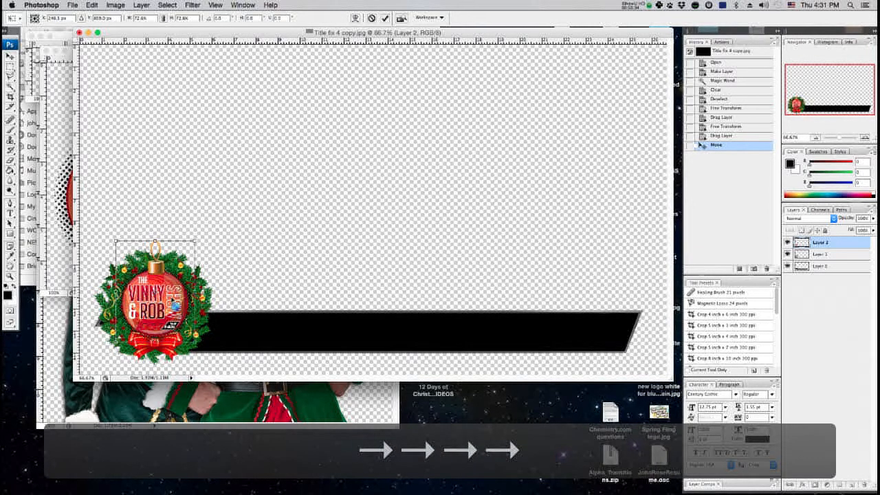
{"action": "double_click", "coordinate": [174, 303]}
Select the wreath and ornament layers together and shrink them to about 82% with Free Transform.
{"action": "left_click", "coordinate": [833, 255], "text": "shift"}
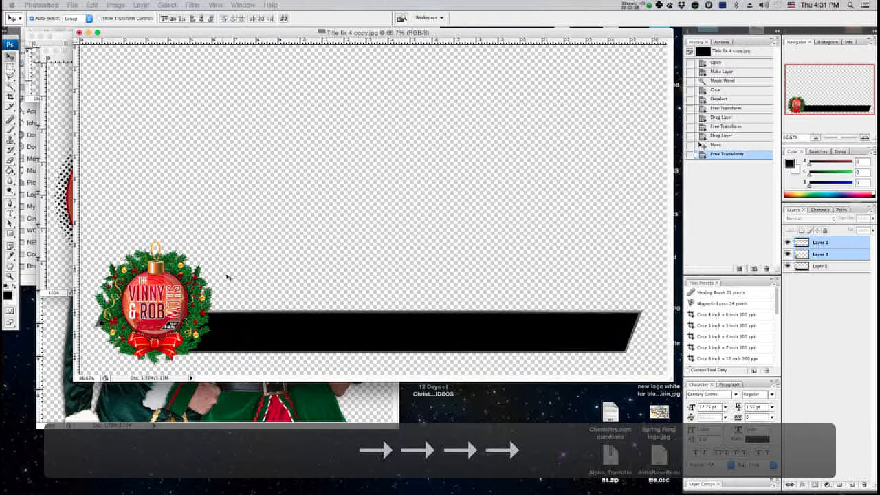
{"action": "left_click", "coordinate": [834, 278]}
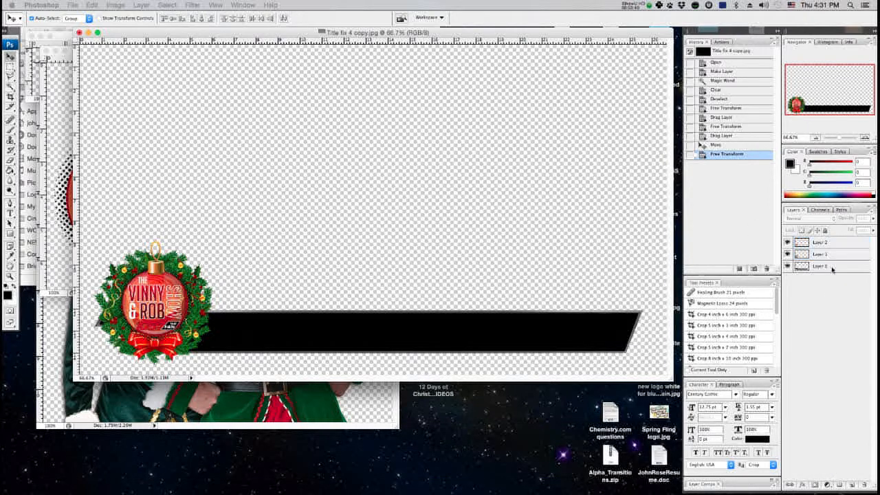
{"action": "left_click", "coordinate": [830, 254]}
{"action": "left_click", "coordinate": [826, 243], "text": "shift"}
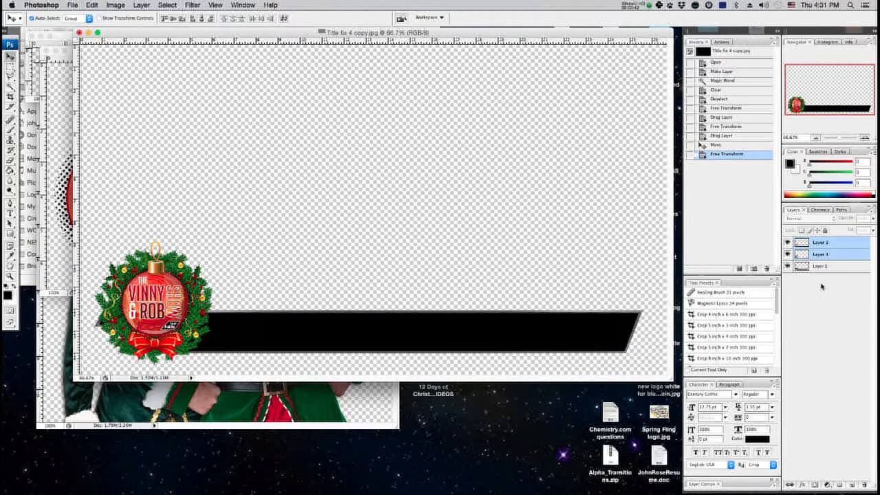
{"action": "left_click", "coordinate": [838, 334]}
{"action": "double_click", "coordinate": [829, 254]}
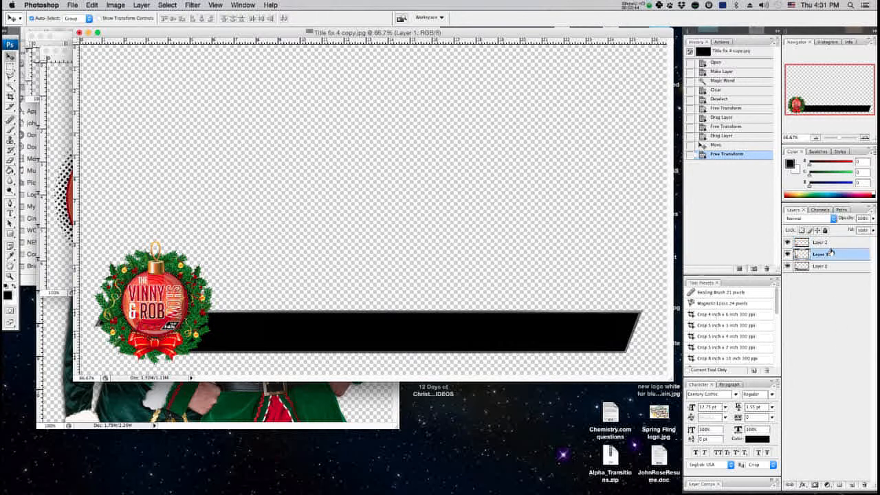
{"action": "key", "text": "Escape"}
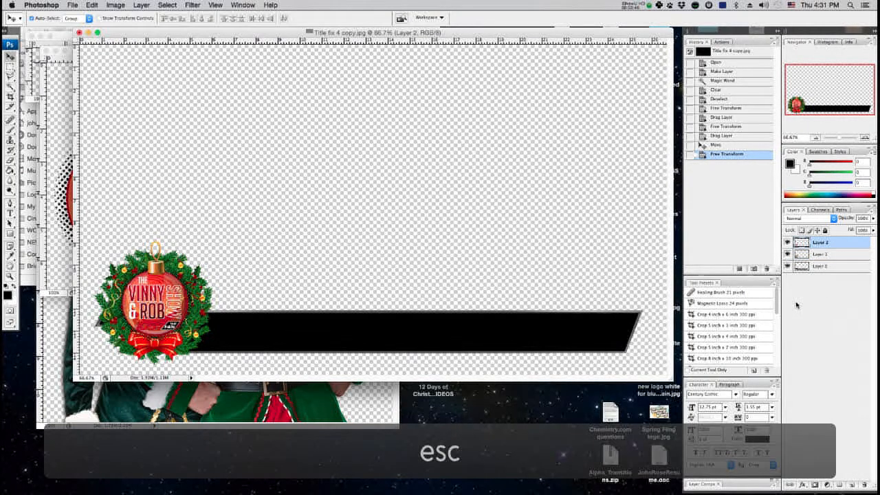
{"action": "left_click", "coordinate": [816, 259], "text": "shift"}
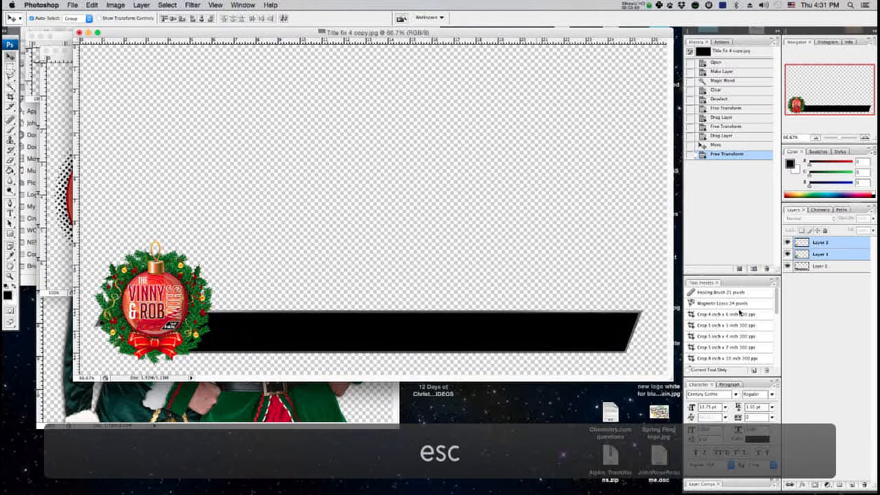
{"action": "key", "text": "super+t"}
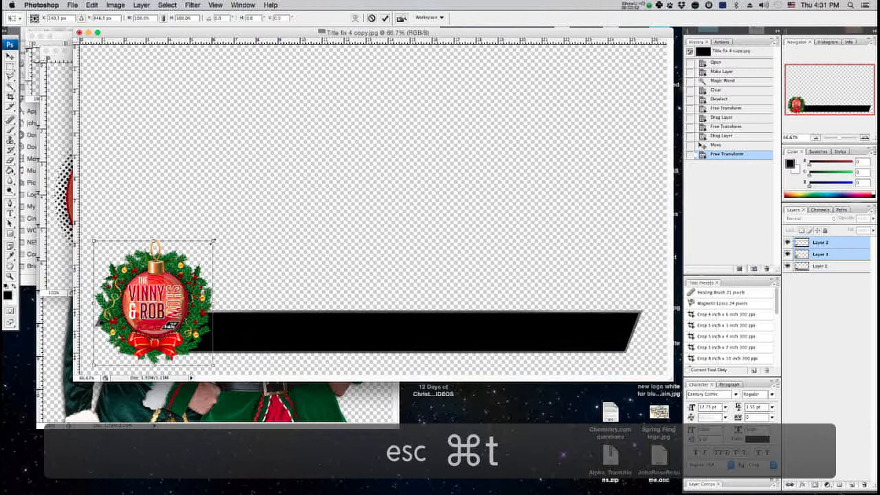
{"action": "left_click_drag", "start_coordinate": [213, 240], "coordinate": [194, 261]}
{"action": "left_click_drag", "start_coordinate": [177, 294], "coordinate": [178, 296]}
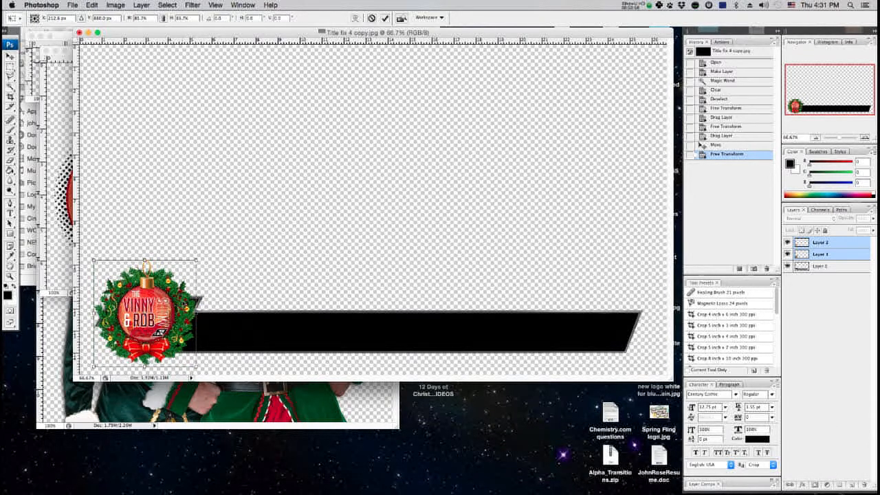
{"action": "key", "text": "Return"}
Close the ornament file and drag the Vinny and Rob elves image into the title graphic document.
{"action": "left_click", "coordinate": [50, 211]}
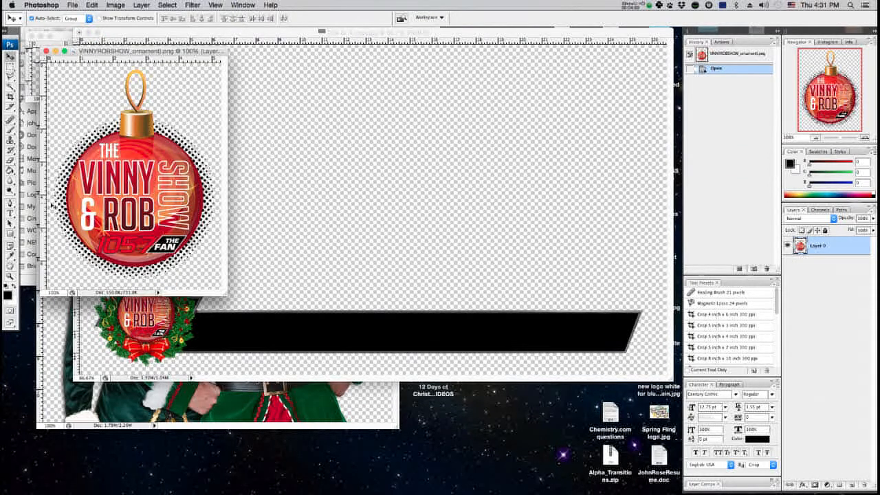
{"action": "key", "text": "super+w"}
{"action": "left_click", "coordinate": [240, 396]}
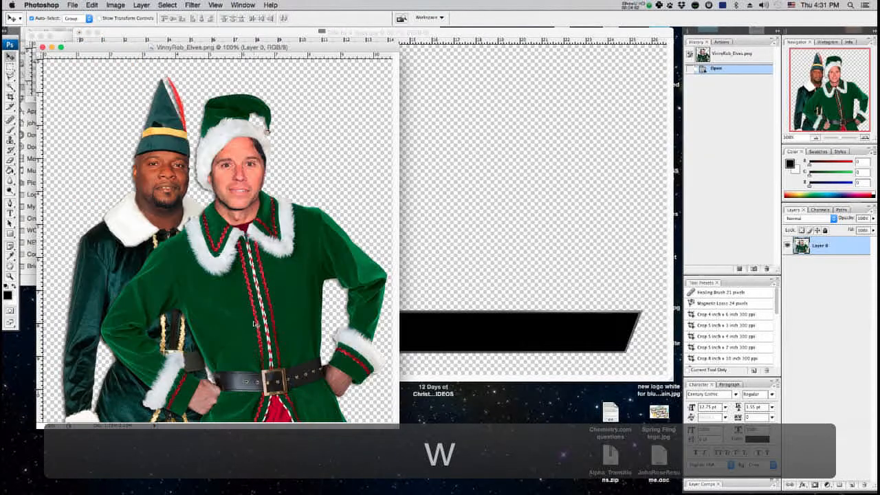
{"action": "key", "text": "v"}
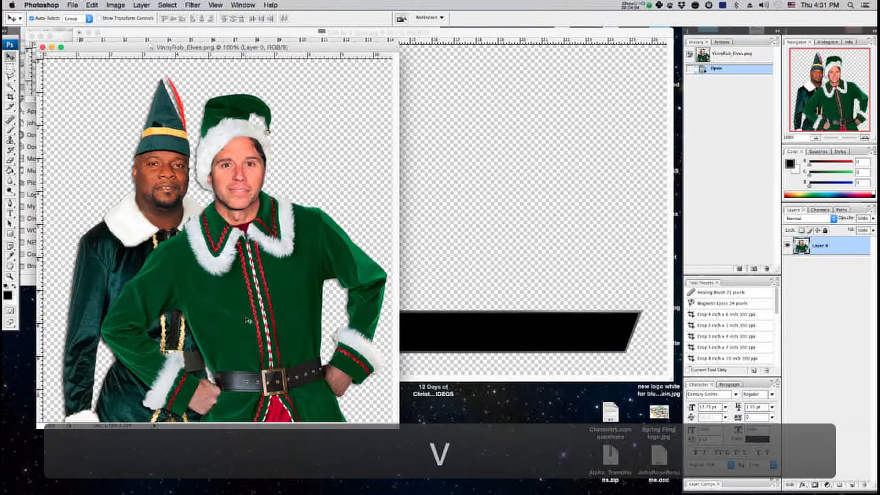
{"action": "left_click_drag", "start_coordinate": [248, 316], "coordinate": [577, 306]}
Scale the elves down to about 54% with Free Transform and place them at the bar's right end.
{"action": "key", "text": "super+t"}
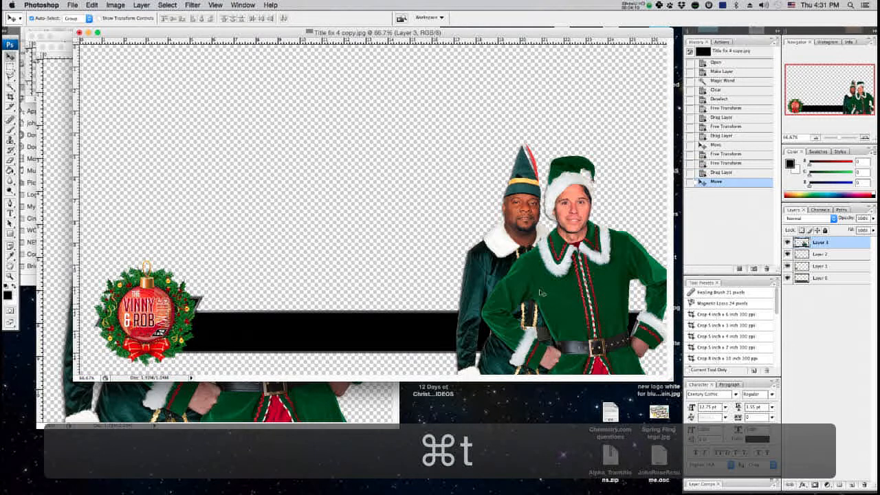
{"action": "left_click_drag", "start_coordinate": [453, 141], "coordinate": [565, 238]}
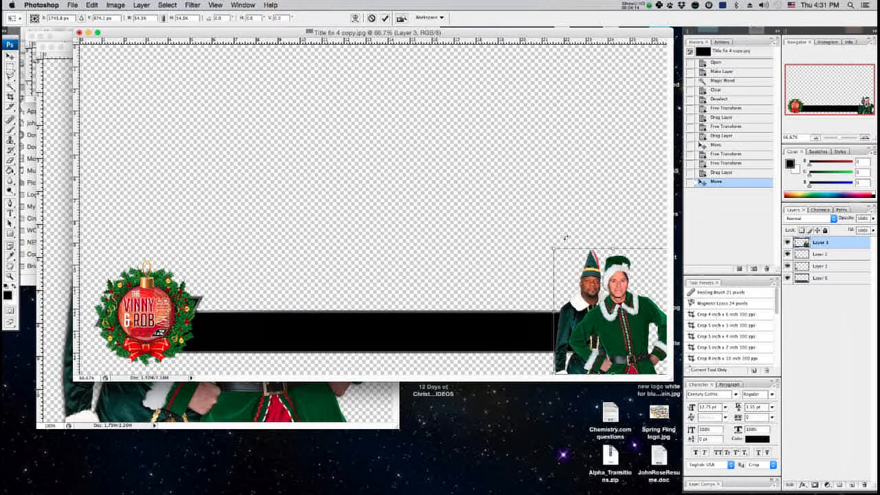
{"action": "mouse_move", "coordinate": [611, 319]}
{"action": "left_mouse_down"}
{"action": "mouse_move", "coordinate": [589, 317]}
{"action": "mouse_move", "coordinate": [605, 316]}
{"action": "left_mouse_up"}
{"action": "left_click_drag", "start_coordinate": [661, 245], "coordinate": [652, 254]}
{"action": "key", "text": "Return"}
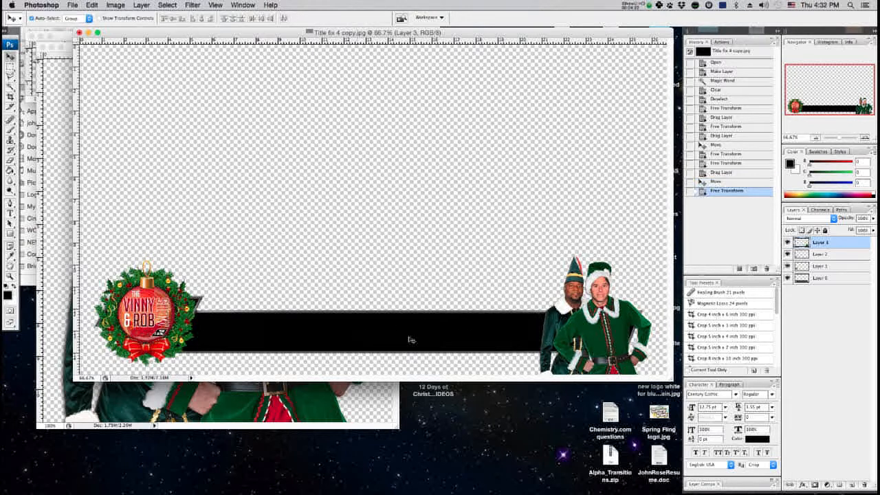
Make the black bar taller, to about 118% height, by pulling its top edge up with Free Transform.
{"action": "left_click", "coordinate": [843, 278]}
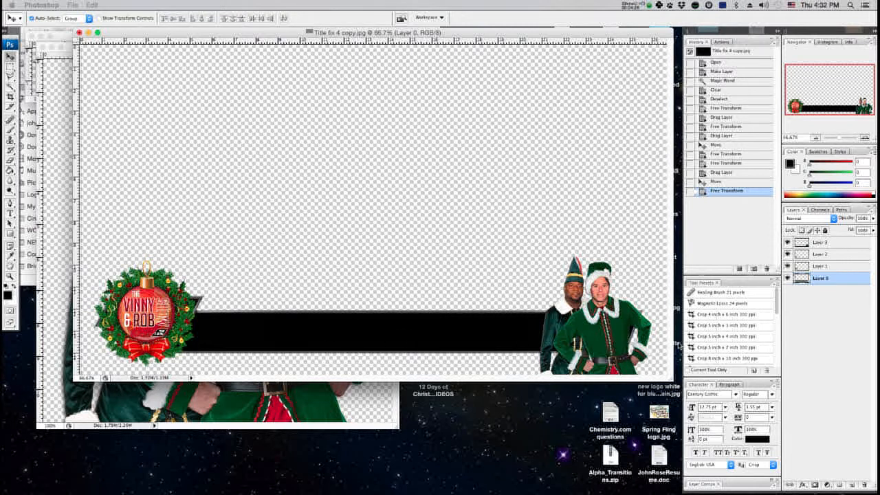
{"action": "key", "text": "super+t"}
{"action": "left_click_drag", "start_coordinate": [367, 296], "coordinate": [367, 283]}
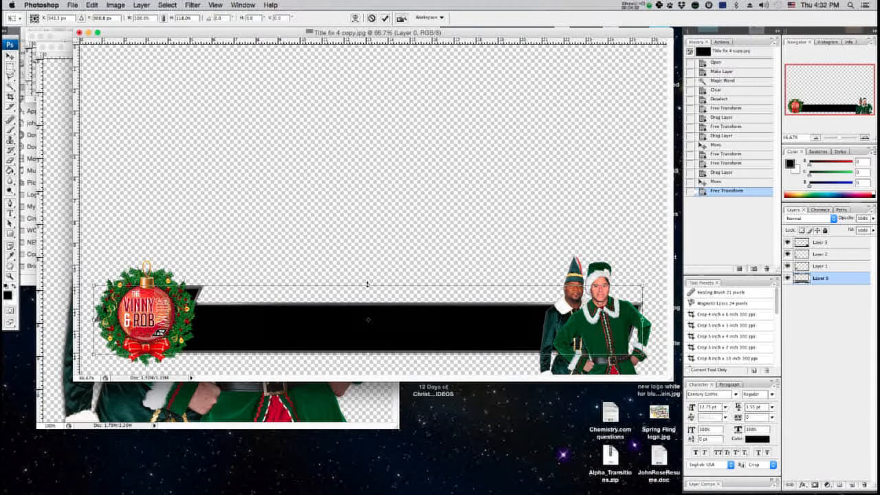
{"action": "key", "text": "Return"}
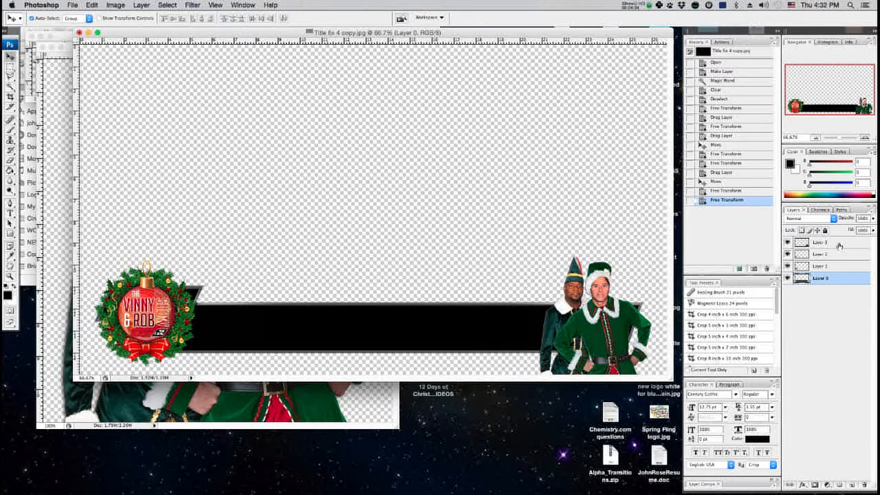
Enlarge the wreath and ornament layers together to about 109% with Free Transform.
{"action": "left_click", "coordinate": [815, 244]}
{"action": "left_click", "coordinate": [817, 254]}
{"action": "left_click", "coordinate": [817, 266], "text": "shift"}
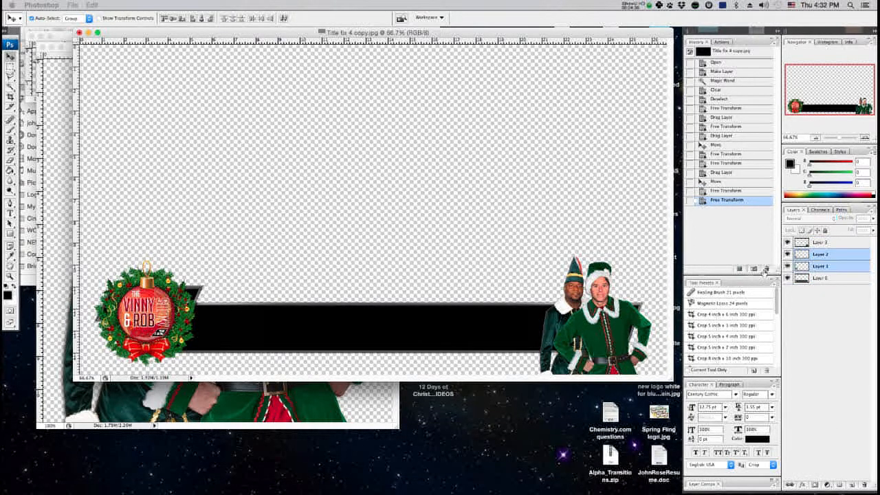
{"action": "key", "text": "super+t"}
{"action": "left_click_drag", "start_coordinate": [197, 261], "coordinate": [204, 251]}
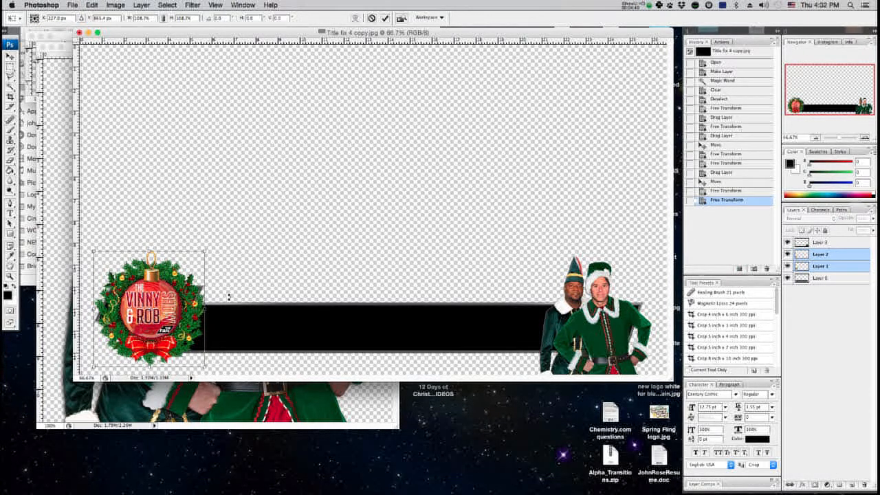
{"action": "key", "text": "Return"}
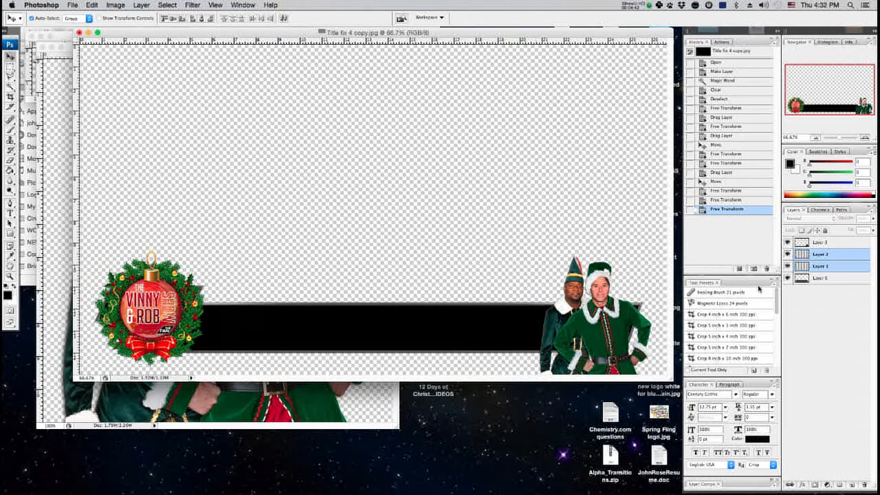
Close the elves file and drag the Christmas lights strand into the title graphic above the bar.
{"action": "left_click", "coordinate": [44, 128]}
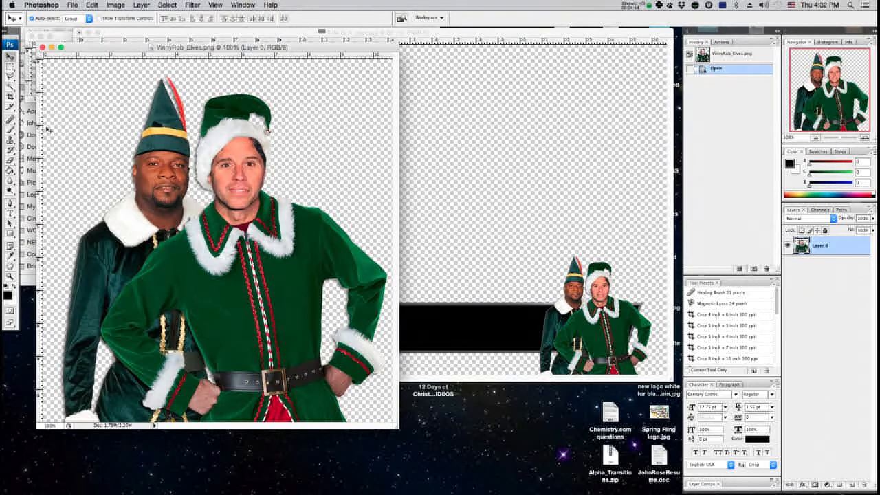
{"action": "key", "text": "super+w"}
{"action": "left_click", "coordinate": [47, 70]}
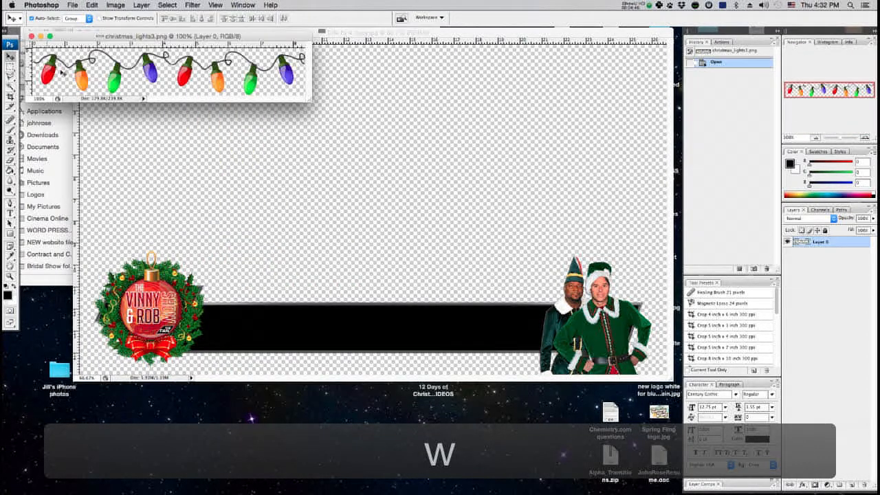
{"action": "key", "text": "v"}
{"action": "left_click_drag", "start_coordinate": [116, 85], "coordinate": [259, 280]}
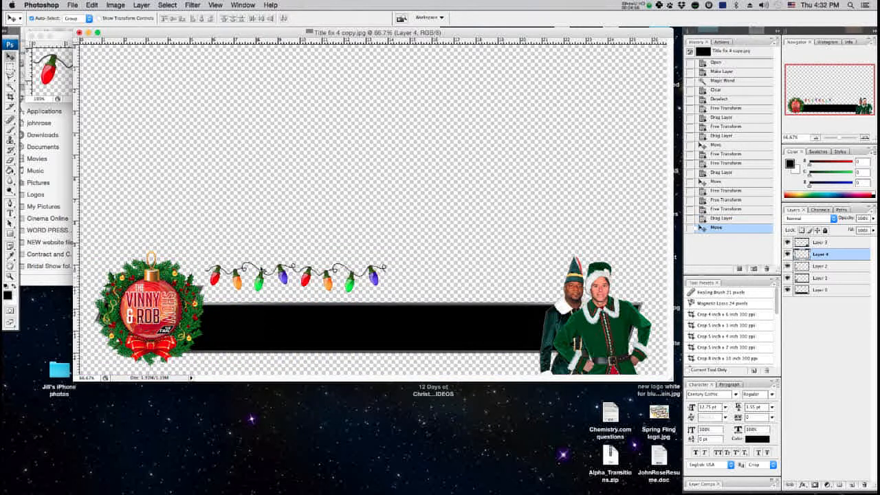
Duplicate the lights strand and nudge the copy so it continues the original strand seamlessly to the right.
{"action": "left_click_drag", "start_coordinate": [260, 287], "coordinate": [441, 295]}
{"action": "key", "text": "super+equal"}
{"action": "key", "text": "super+equal"}
{"action": "key", "text": "super+equal"}
{"action": "mouse_move", "coordinate": [831, 90]}
{"action": "left_mouse_down"}
{"action": "mouse_move", "coordinate": [820, 121]}
{"action": "mouse_move", "coordinate": [828, 102]}
{"action": "left_mouse_up"}
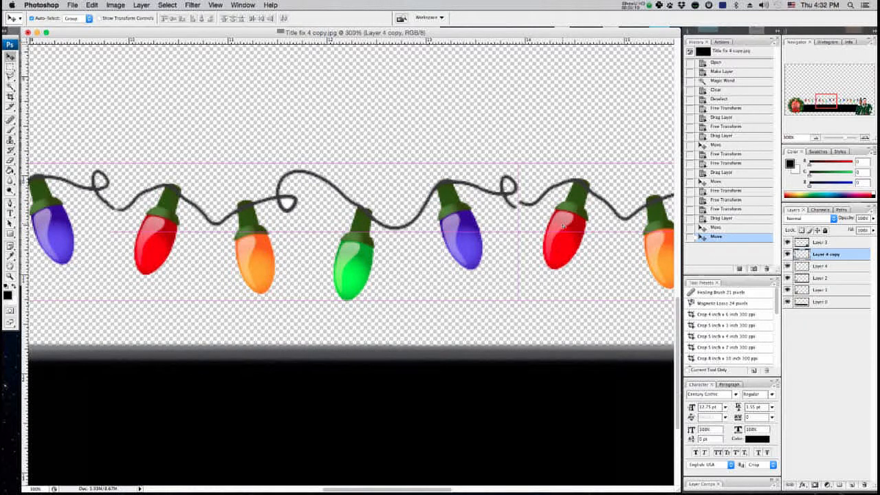
{"action": "key", "text": "Down"}
{"action": "key", "text": "Down"}
{"action": "key", "text": "Left"}
{"action": "key", "text": "Left"}
{"action": "key", "text": "Down"}
{"action": "key", "text": "Down"}
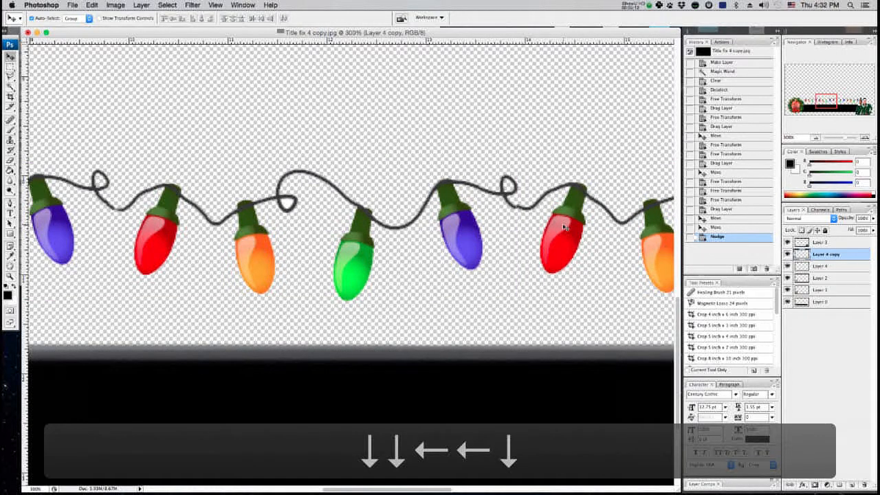
{"action": "key", "text": "Left"}
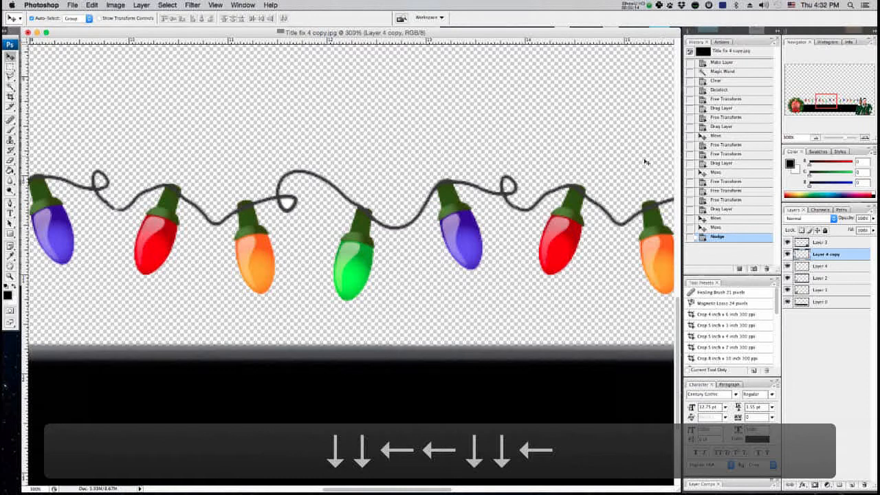
Merge the two lights layers into one and move the strand down along the bar's bottom edge.
{"action": "key", "text": "super+minus"}
{"action": "key", "text": "super+minus"}
{"action": "key", "text": "super+minus"}
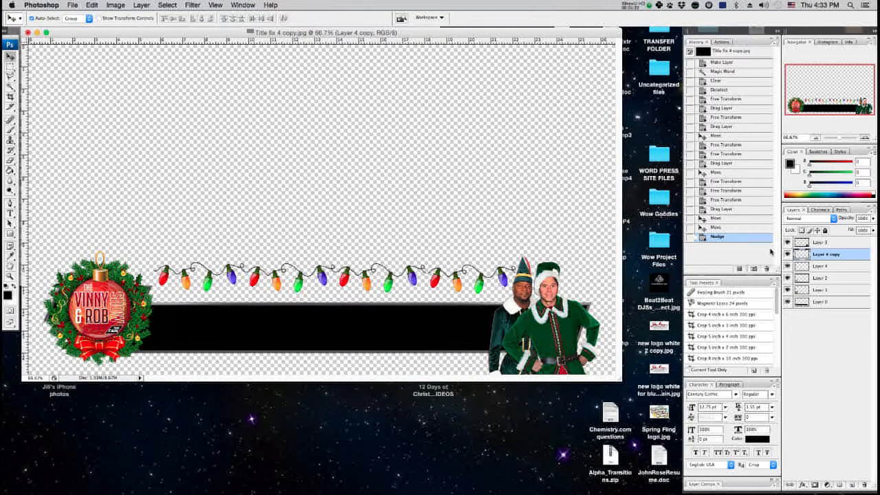
{"action": "left_click", "coordinate": [827, 269], "text": "shift"}
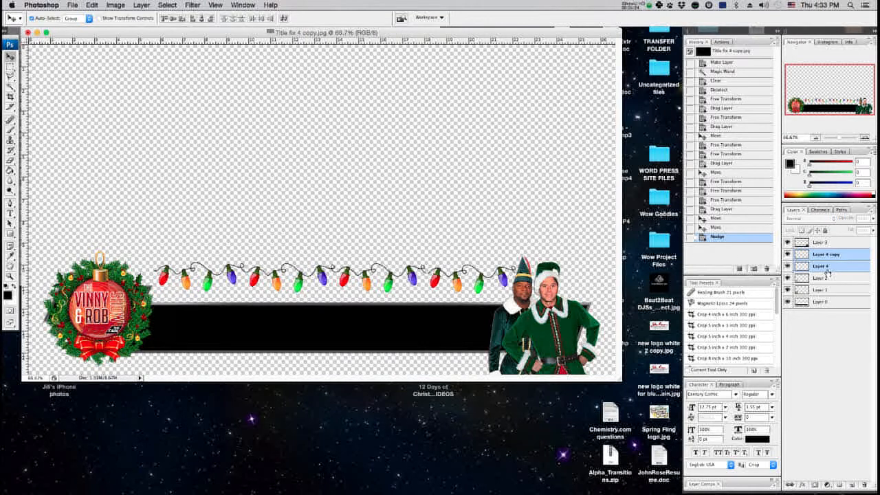
{"action": "left_click", "coordinate": [787, 267]}
{"action": "left_click", "coordinate": [787, 255]}
{"action": "left_click", "coordinate": [788, 255]}
{"action": "left_click", "coordinate": [787, 266]}
{"action": "right_click", "coordinate": [822, 260]}
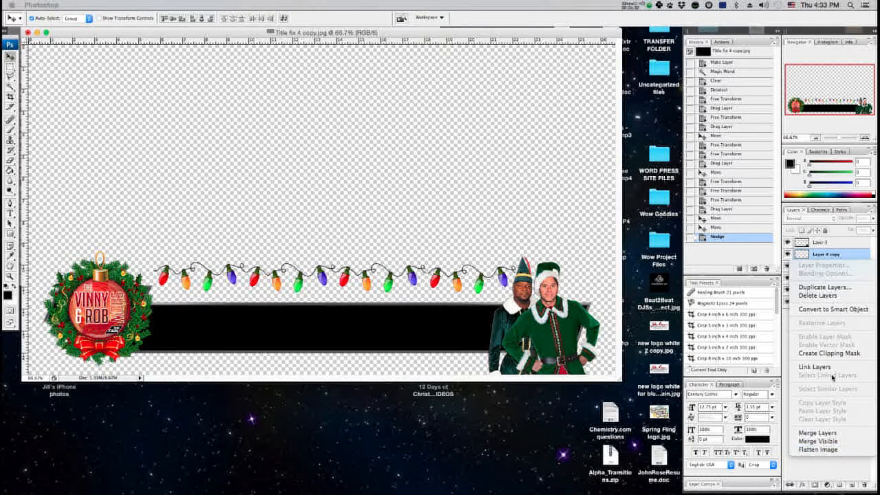
{"action": "left_click", "coordinate": [834, 435]}
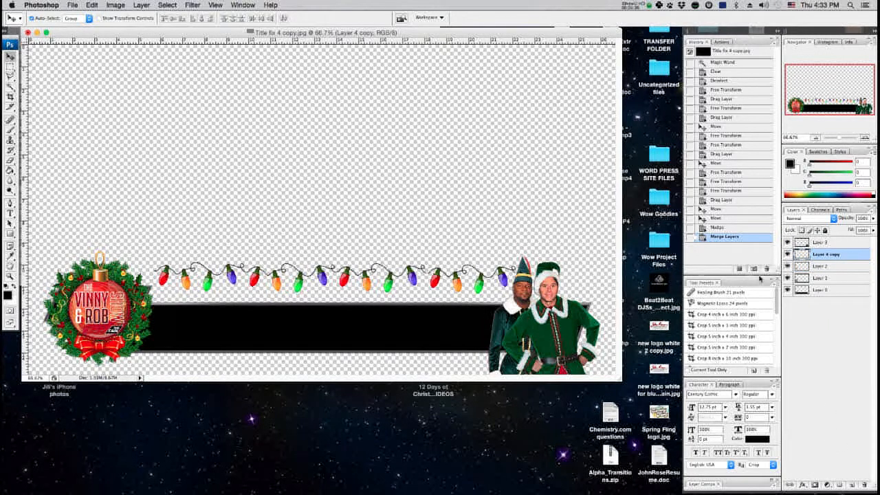
{"action": "left_click_drag", "start_coordinate": [416, 281], "coordinate": [404, 363]}
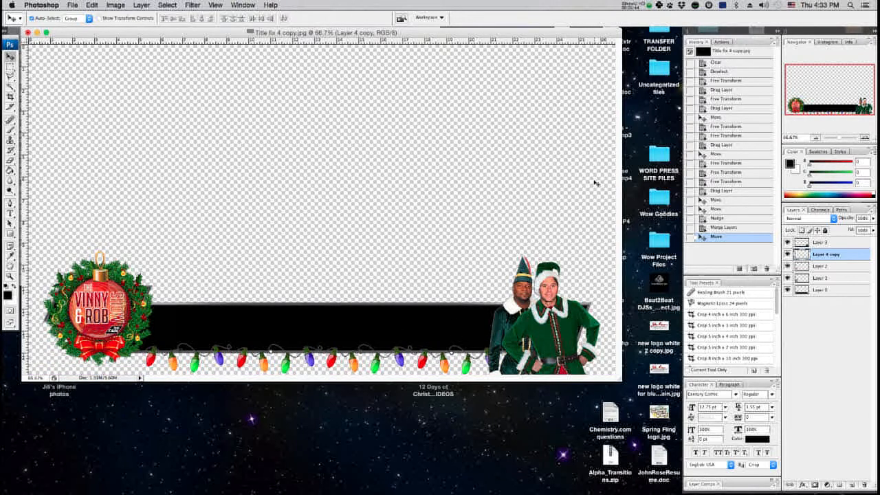
Nudge the merged lights strand slightly downward along the bar.
{"action": "key", "text": "Down"}
{"action": "key", "text": "Down"}
{"action": "key", "text": "Down"}
{"action": "key", "text": "Up"}
{"action": "key", "text": "Up"}
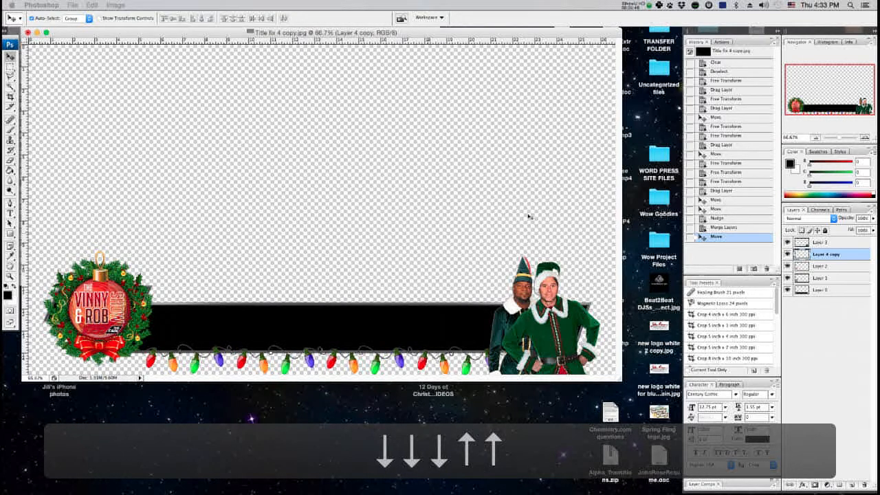
Add the text "Vinny" at 48 pt and move it just above the black bar.
{"action": "key", "text": "t"}
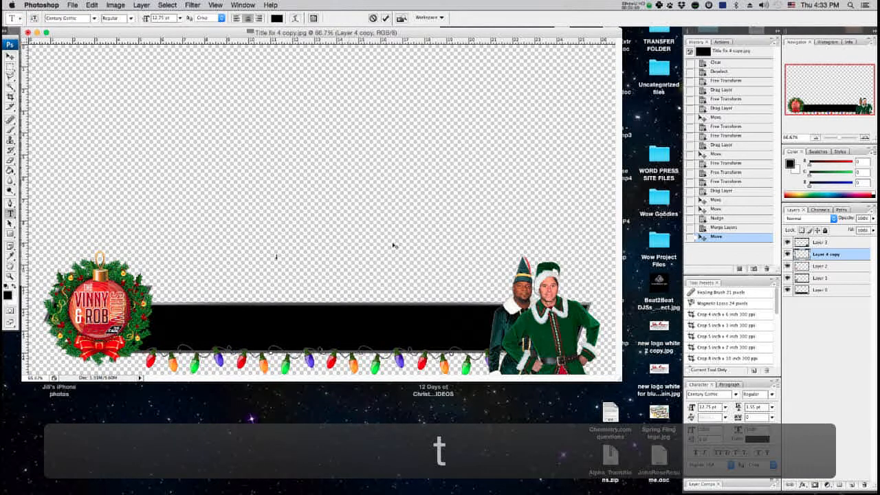
{"action": "left_click", "coordinate": [357, 250]}
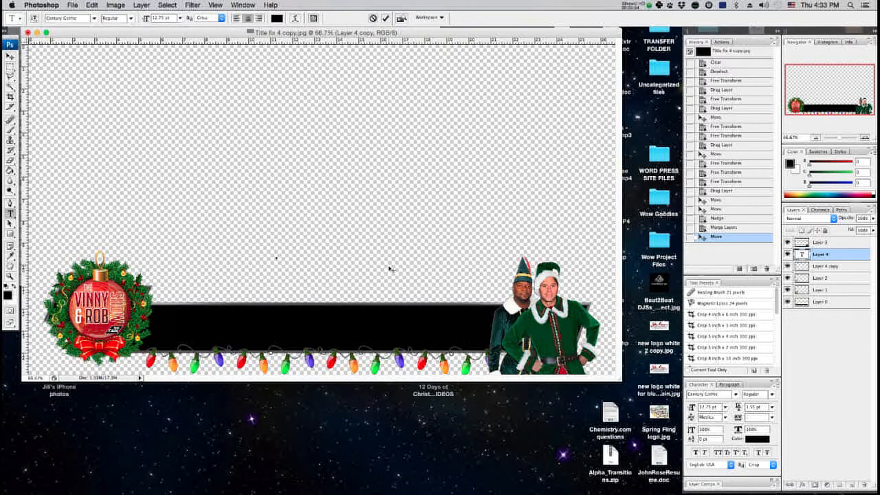
{"action": "type", "text": "Vinny"}
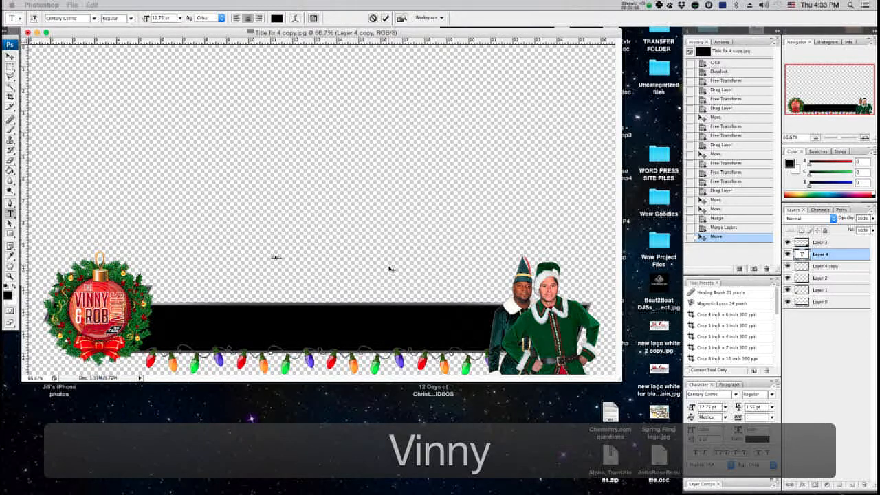
{"action": "key", "text": "super+a"}
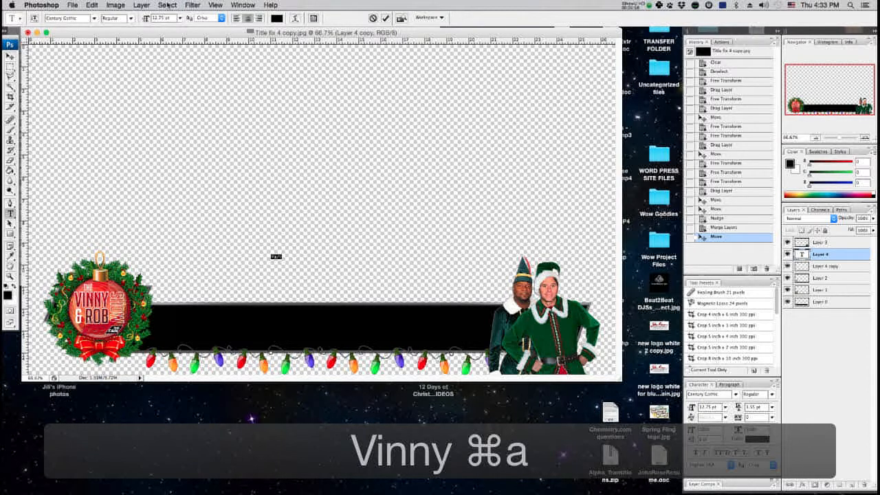
{"action": "left_click", "coordinate": [180, 18]}
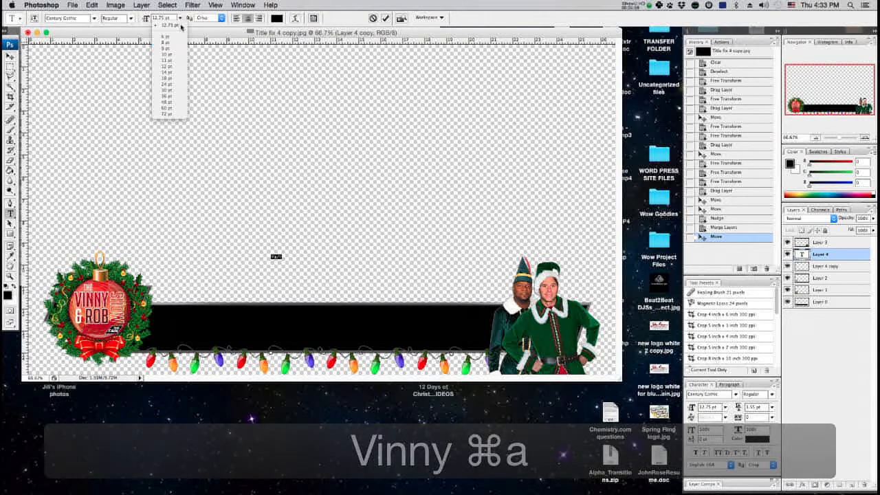
{"action": "left_click", "coordinate": [165, 105]}
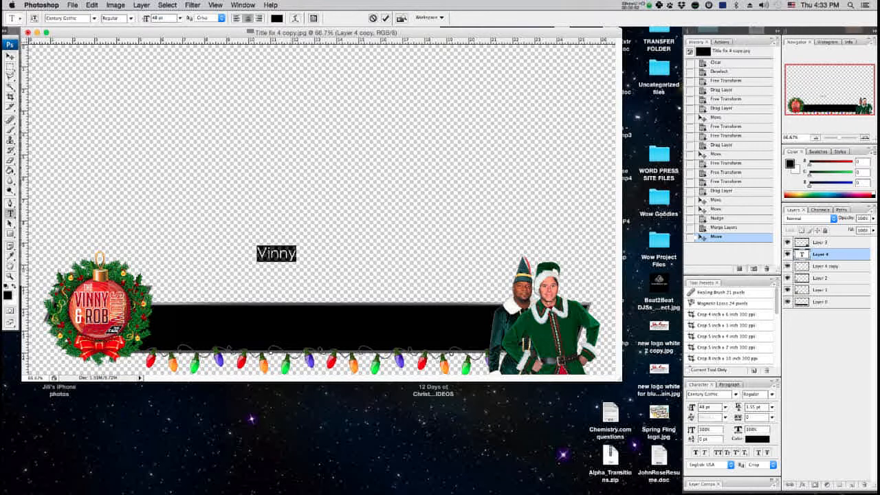
{"action": "left_click", "coordinate": [6, 58]}
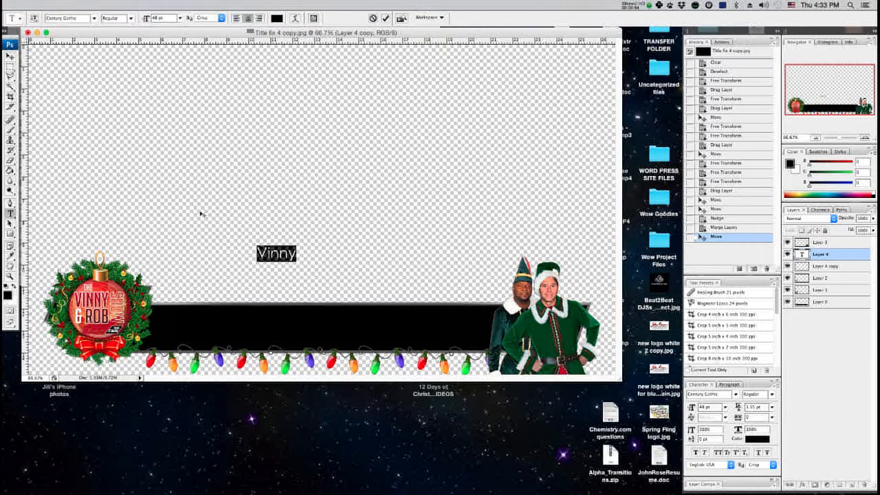
{"action": "left_click_drag", "start_coordinate": [275, 260], "coordinate": [231, 278]}
Extend the text so it reads "Vinny & Rob 12 Days of Christmas".
{"action": "key", "text": "t"}
{"action": "key", "text": "Right"}
{"action": "key", "text": "Right"}
{"action": "key", "text": "Right"}
{"action": "key", "text": "Right"}
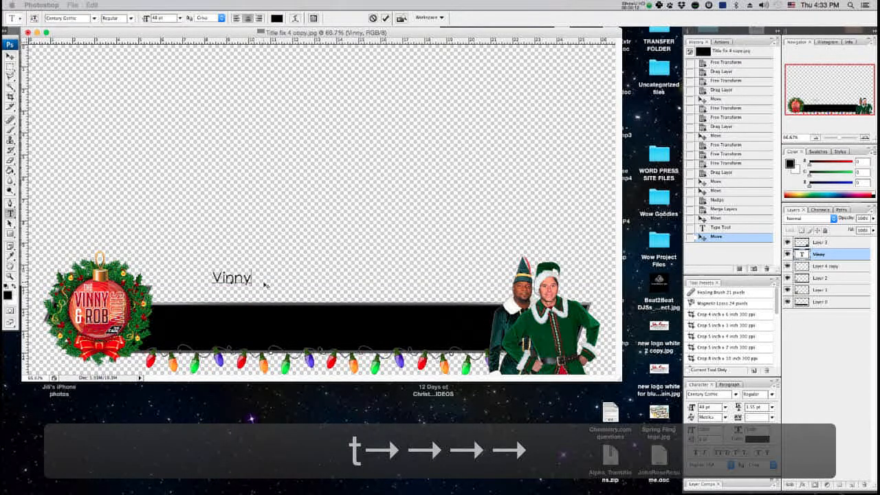
{"action": "type", "text": "& Rob"}
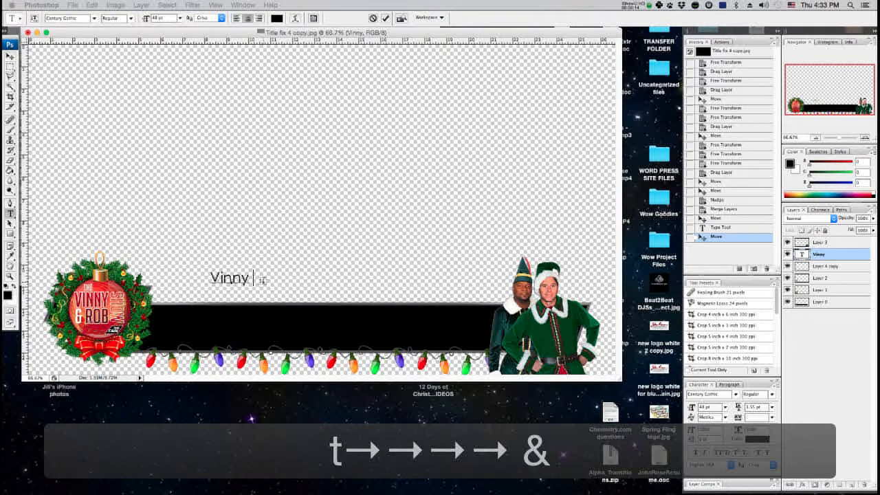
{"action": "type", "text": " 12 D"}
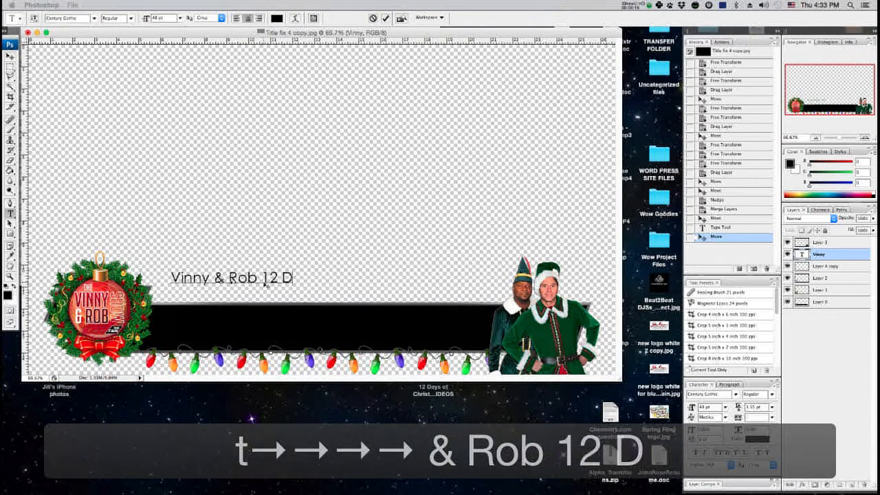
{"action": "type", "text": "ays of"}
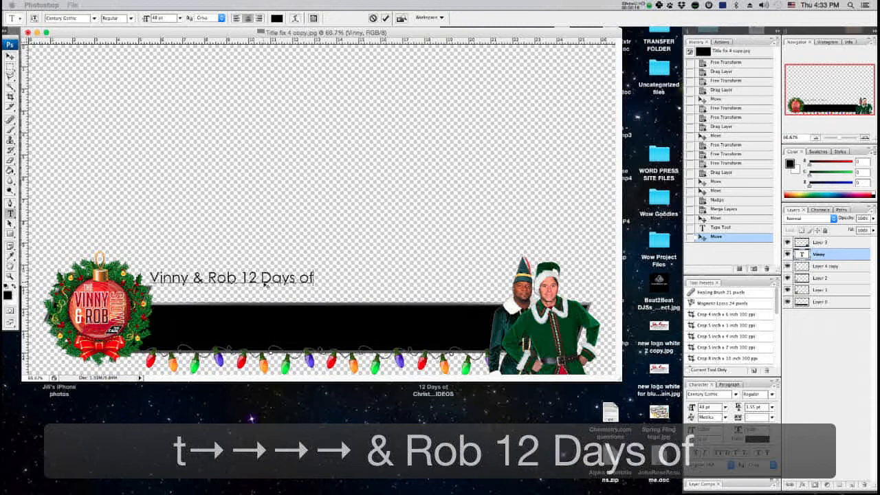
{"action": "type", "text": " Christmas"}
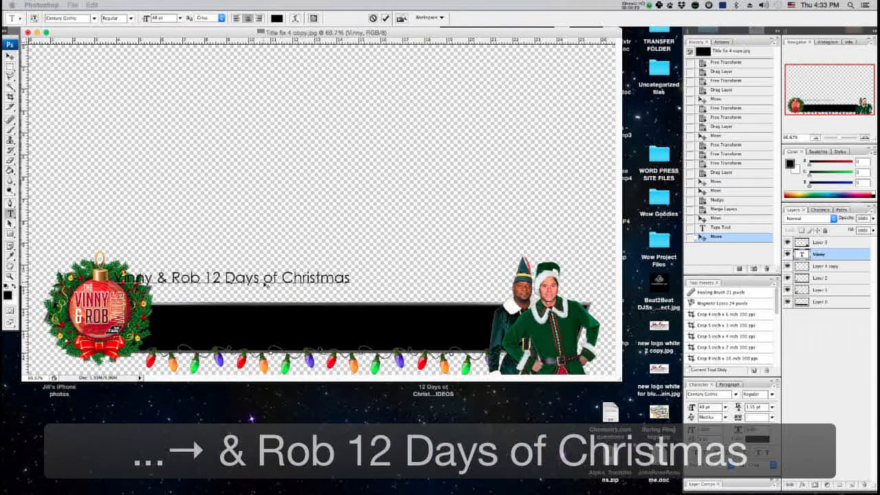
Enlarge the title text with Free Transform to about 137% and position it along the top of the bar.
{"action": "left_click", "coordinate": [10, 56]}
{"action": "left_click_drag", "start_coordinate": [236, 278], "coordinate": [275, 289]}
{"action": "key", "text": "super+t"}
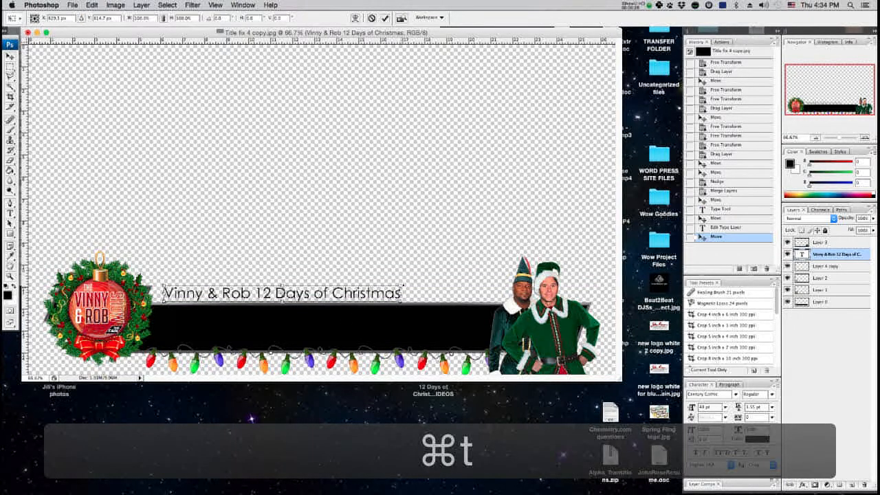
{"action": "left_click_drag", "start_coordinate": [401, 284], "coordinate": [494, 280]}
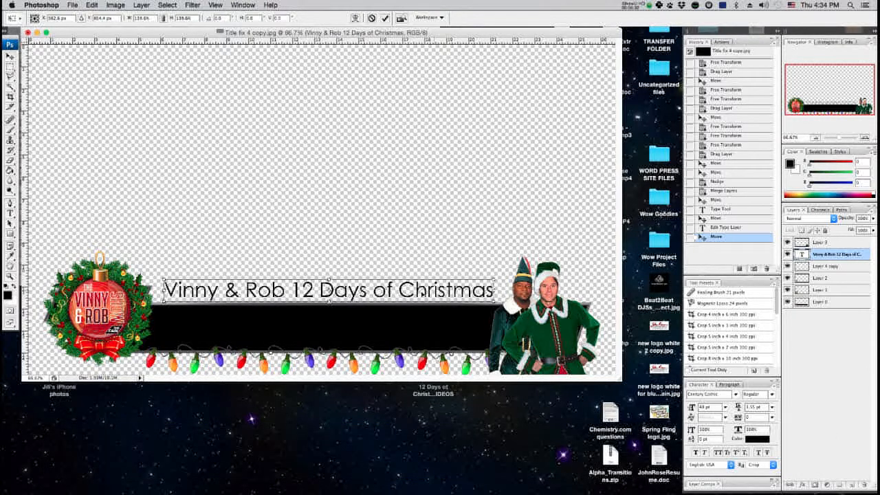
{"action": "left_click_drag", "start_coordinate": [396, 291], "coordinate": [391, 293]}
{"action": "key", "text": "Return"}
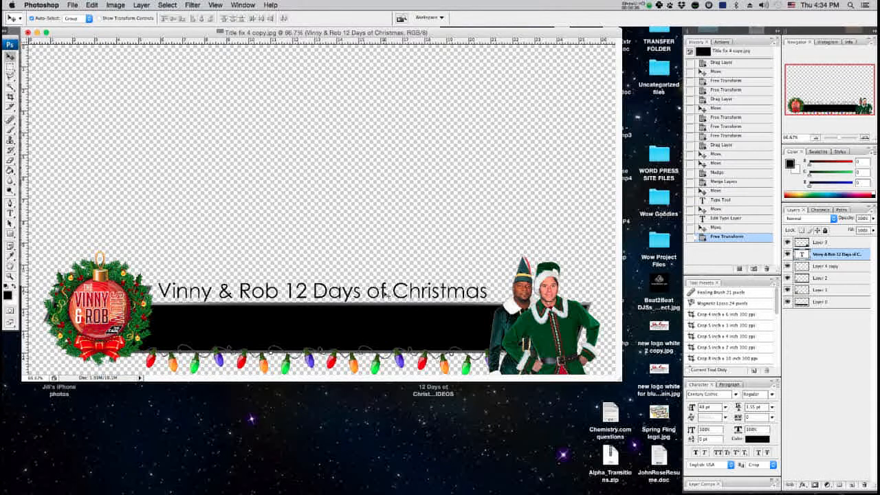
Change the title text's font to Charlemagne Std.
{"action": "key", "text": "t"}
{"action": "left_click", "coordinate": [385, 293]}
{"action": "key", "text": "super+a"}
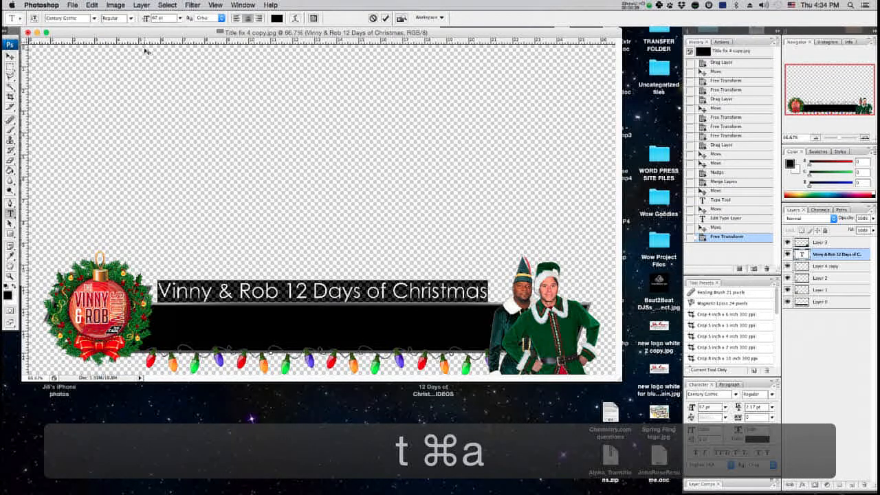
{"action": "left_click", "coordinate": [94, 19]}
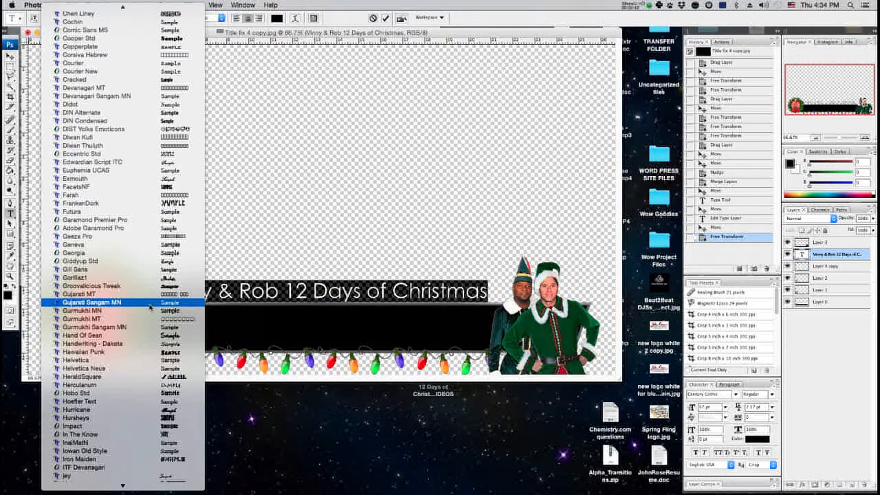
{"action": "scroll", "coordinate": [150, 308], "scroll_direction": "down", "scroll_amount": 6}
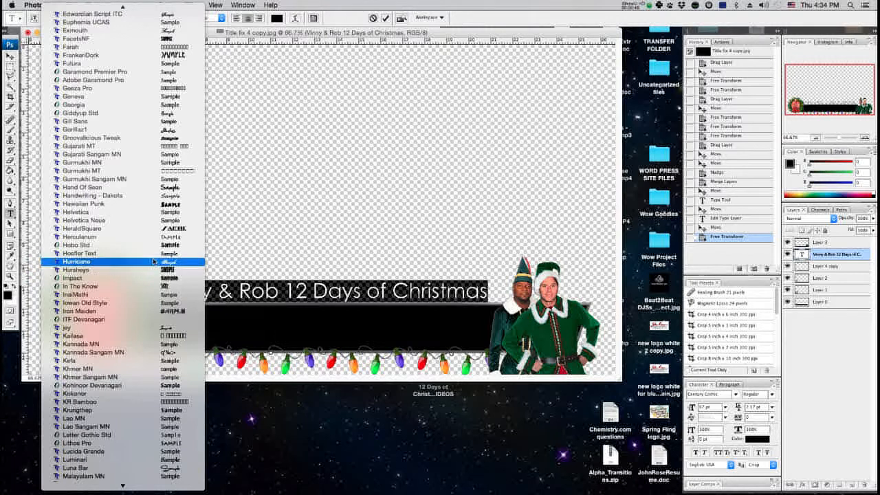
{"action": "scroll", "coordinate": [150, 251], "scroll_direction": "up", "scroll_amount": 10}
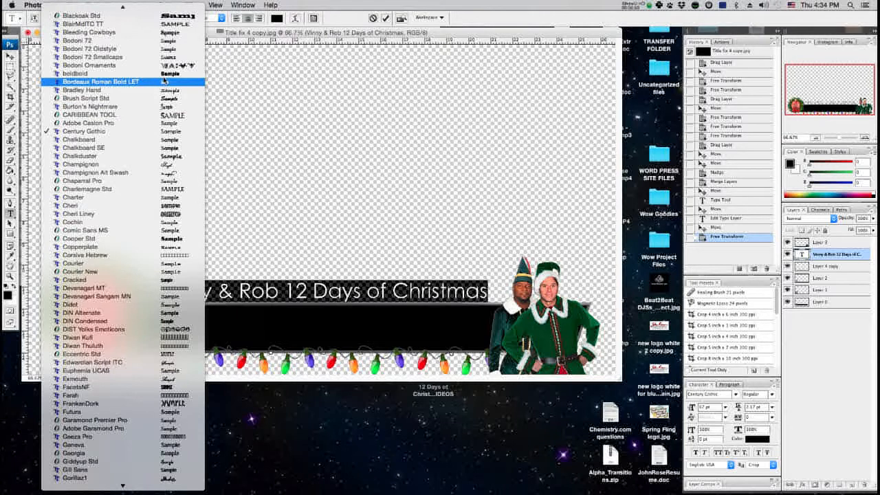
{"action": "left_click", "coordinate": [175, 189]}
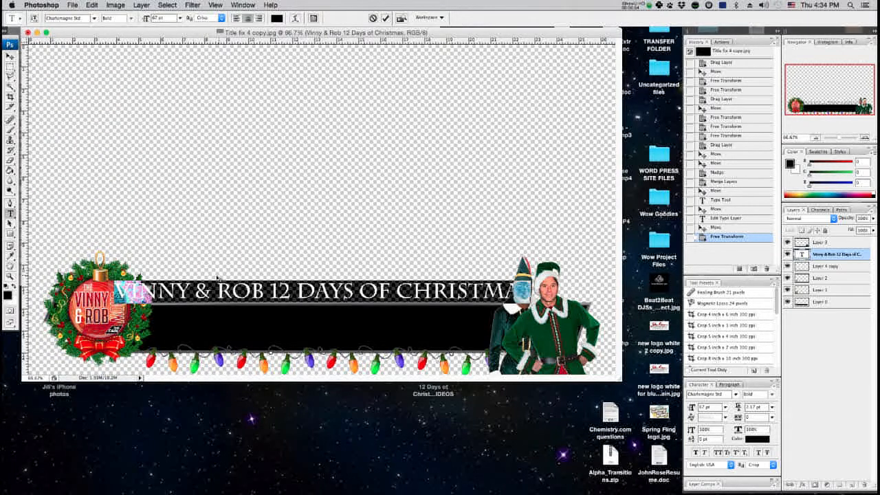
Shrink the title with Free Transform to about 85% so it fits between the wreath and the elves.
{"action": "key", "text": "super+t"}
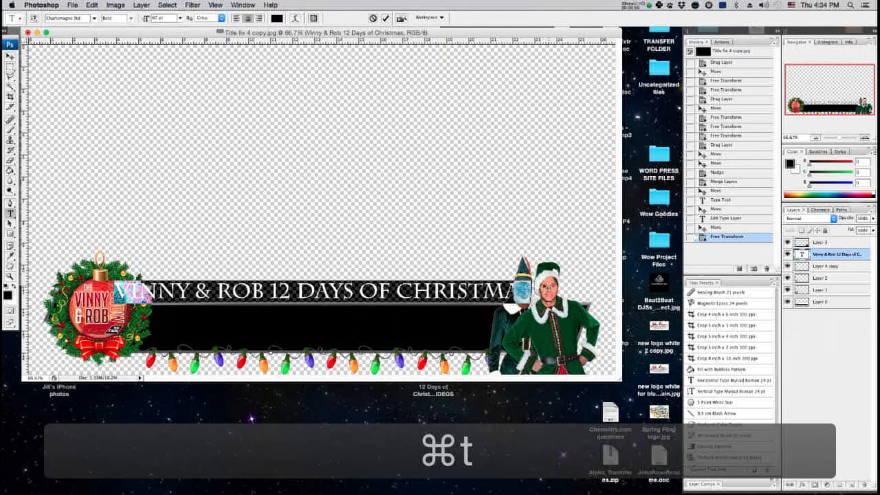
{"action": "key", "text": "super+t"}
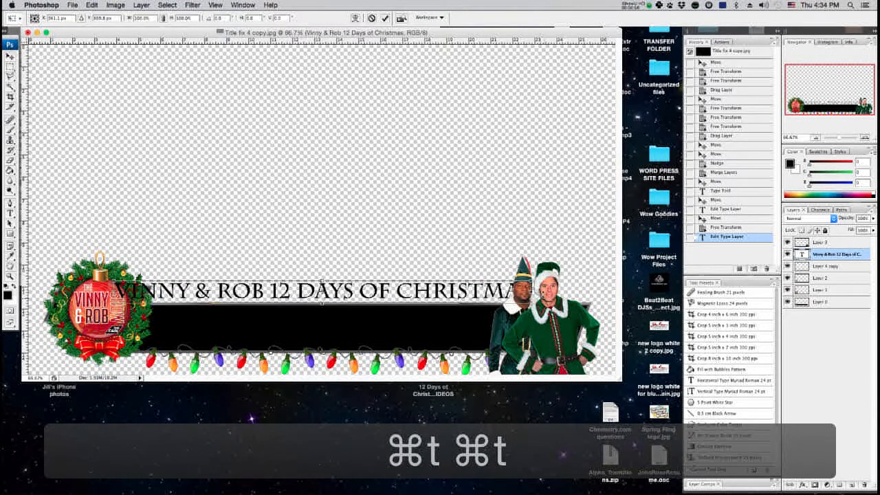
{"action": "left_click_drag", "start_coordinate": [532, 281], "coordinate": [505, 282]}
{"action": "left_click_drag", "start_coordinate": [113, 303], "coordinate": [152, 301]}
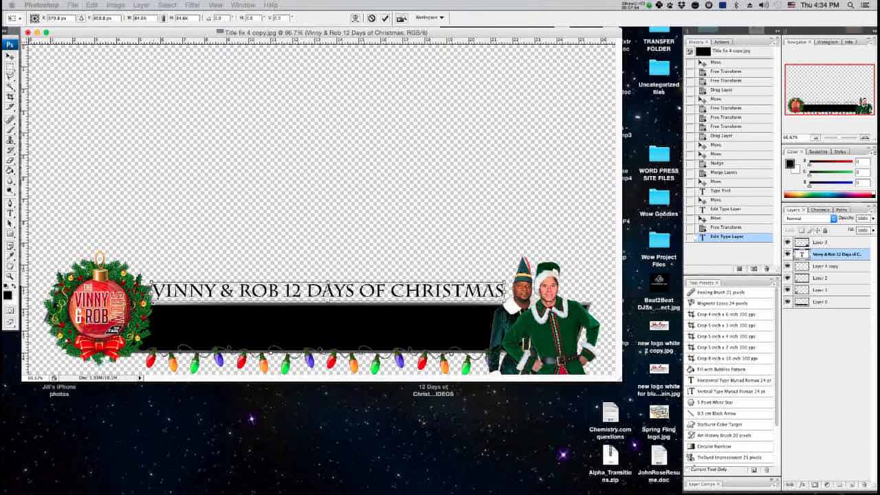
{"action": "key", "text": "Return"}
Change the title text colour to white (ffffff).
{"action": "key", "text": "t"}
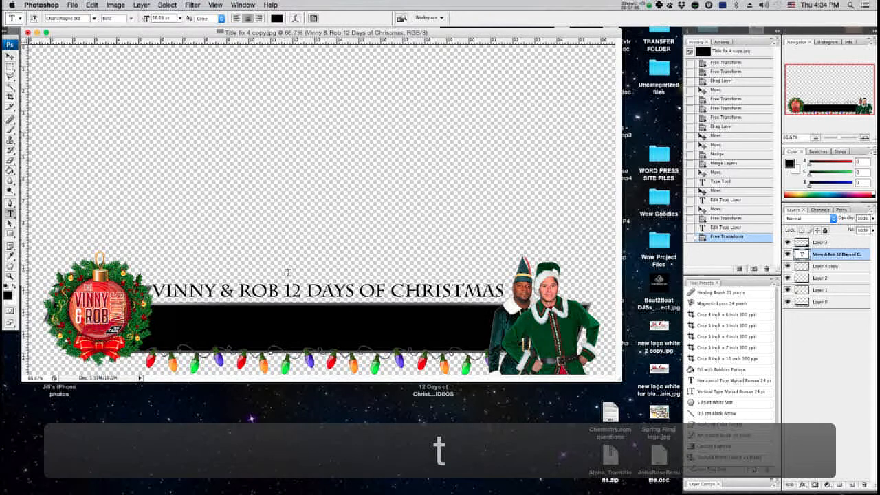
{"action": "left_click", "coordinate": [298, 299]}
{"action": "key", "text": "super+a"}
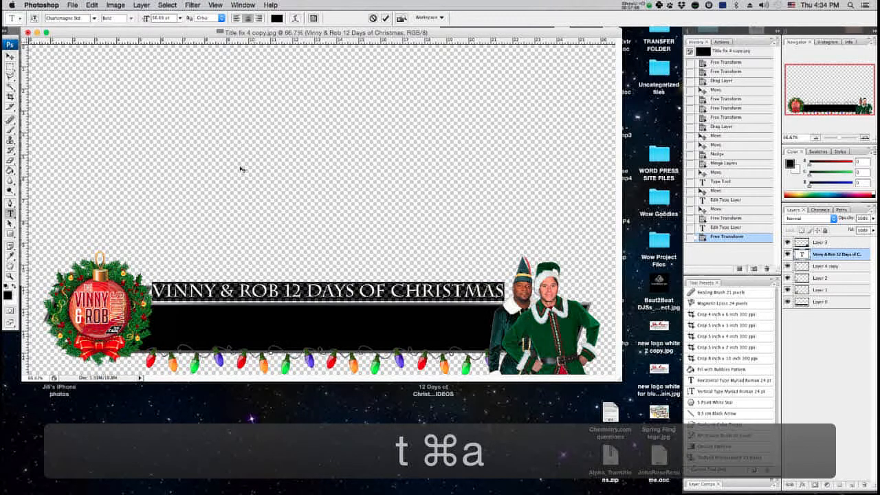
{"action": "left_click", "coordinate": [276, 18]}
{"action": "left_click_drag", "start_coordinate": [504, 170], "coordinate": [402, 102]}
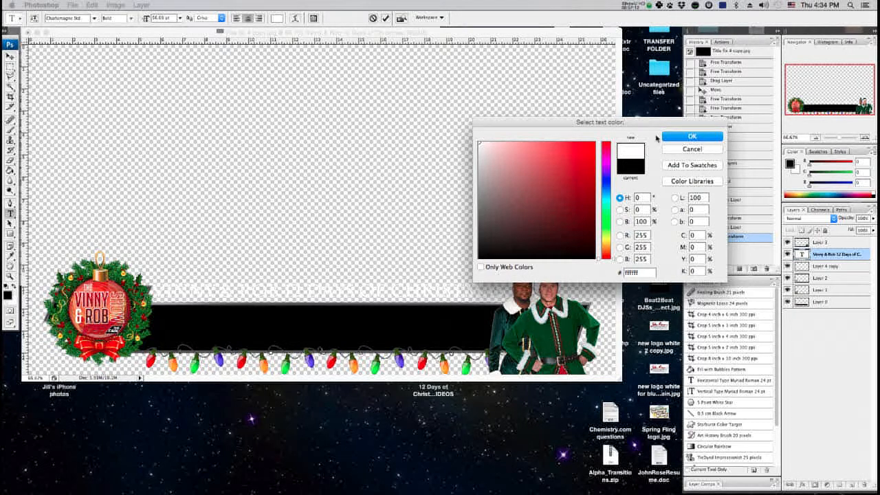
{"action": "left_click", "coordinate": [677, 139]}
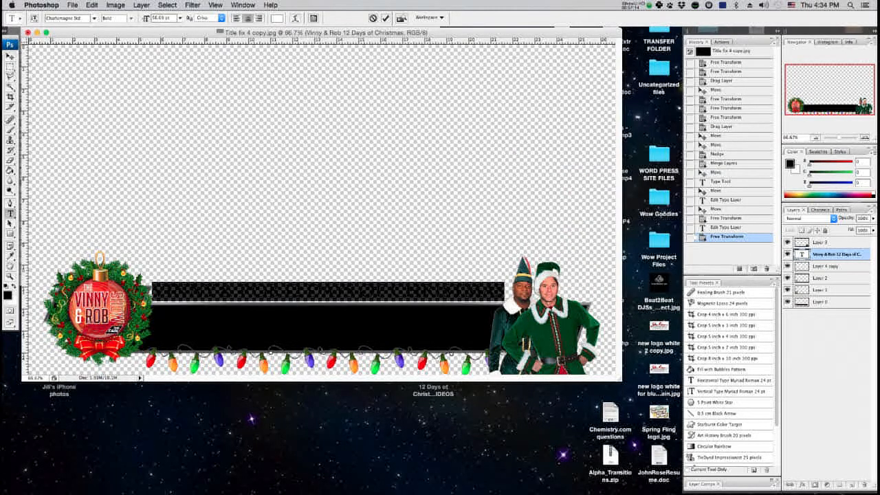
{"action": "left_click", "coordinate": [11, 55]}
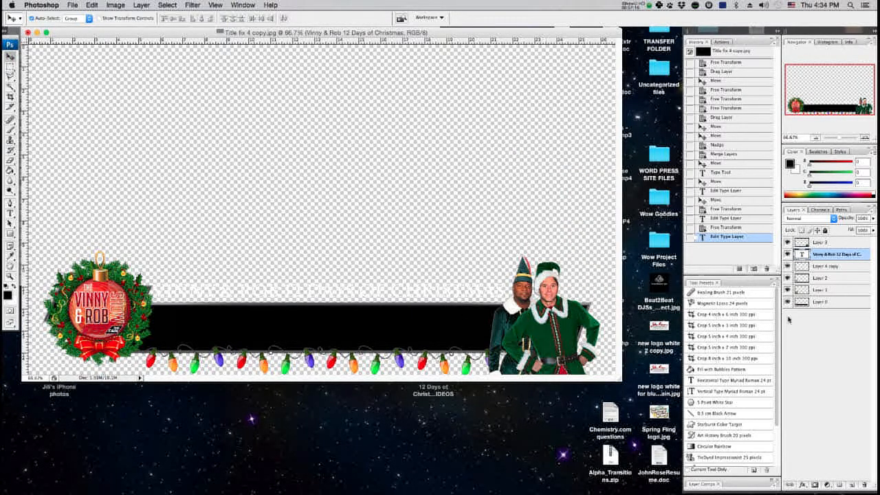
Add an Outer Glow effect to the title text, setting its blend mode to Normal and its colour to black.
{"action": "right_click", "coordinate": [805, 254]}
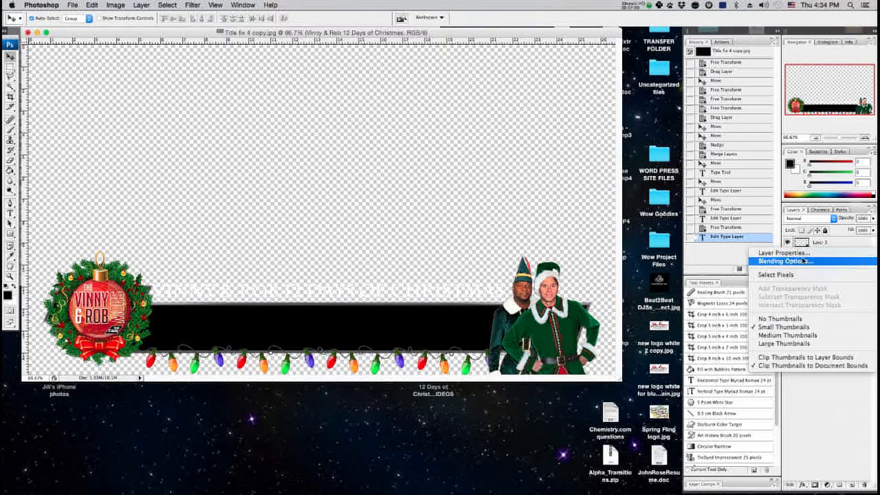
{"action": "left_click", "coordinate": [835, 377]}
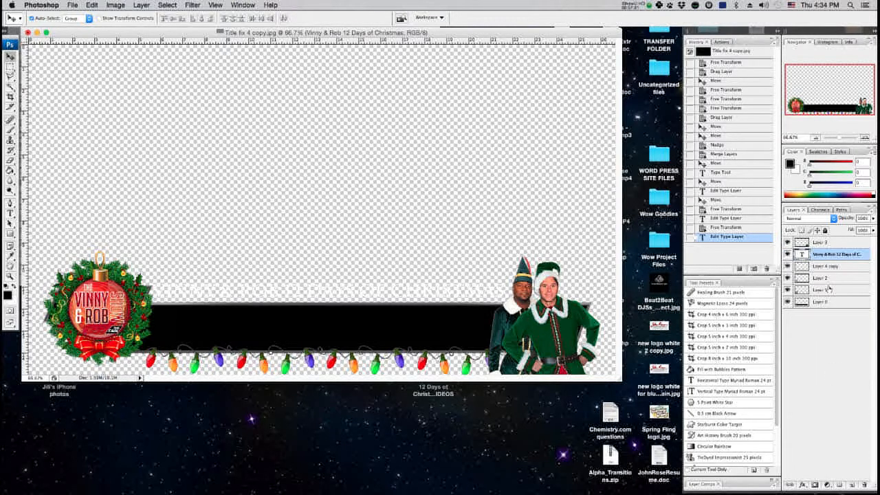
{"action": "right_click", "coordinate": [805, 248]}
{"action": "left_click", "coordinate": [801, 260]}
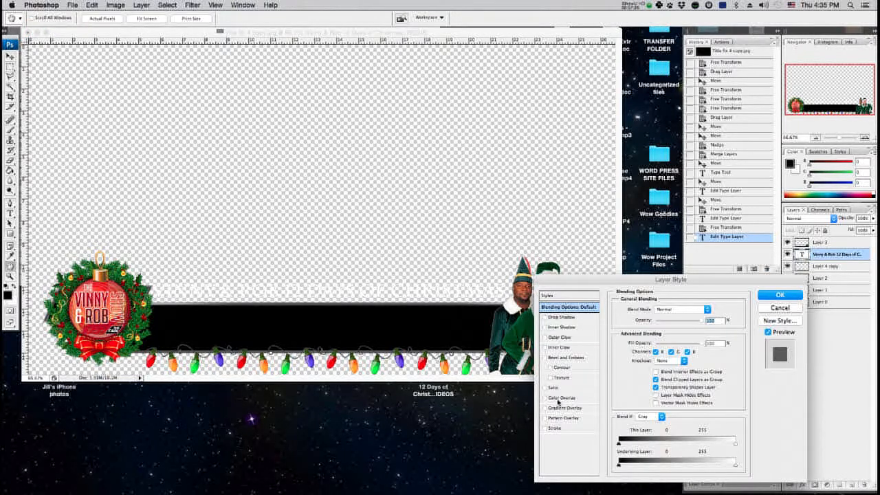
{"action": "left_click", "coordinate": [553, 337]}
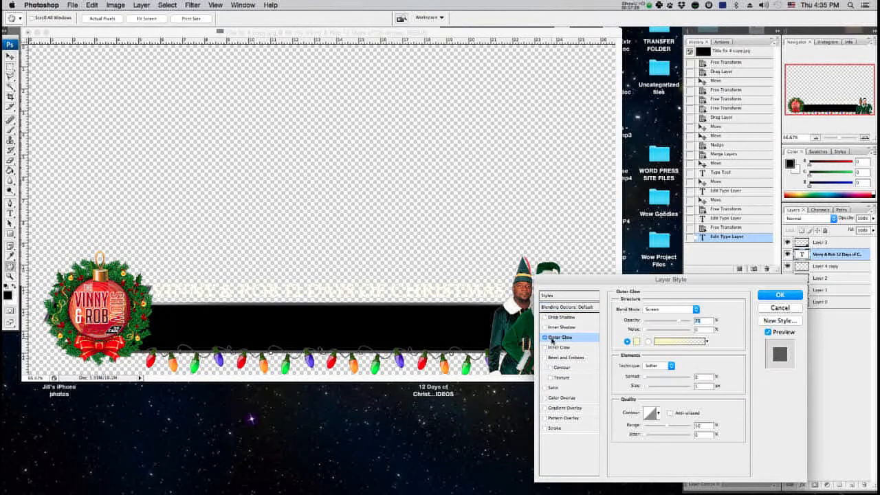
{"action": "left_click", "coordinate": [660, 310]}
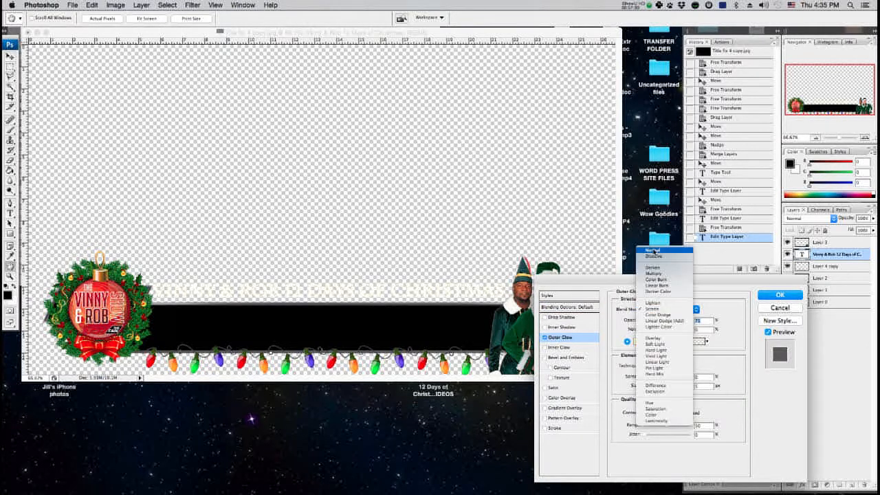
{"action": "left_click", "coordinate": [652, 250]}
{"action": "left_click", "coordinate": [636, 341]}
{"action": "left_click_drag", "start_coordinate": [560, 212], "coordinate": [472, 277]}
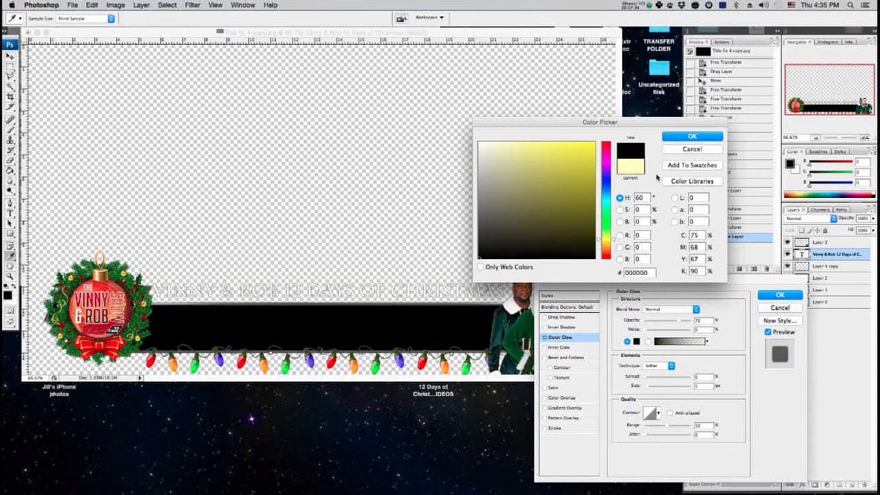
{"action": "left_click", "coordinate": [690, 135]}
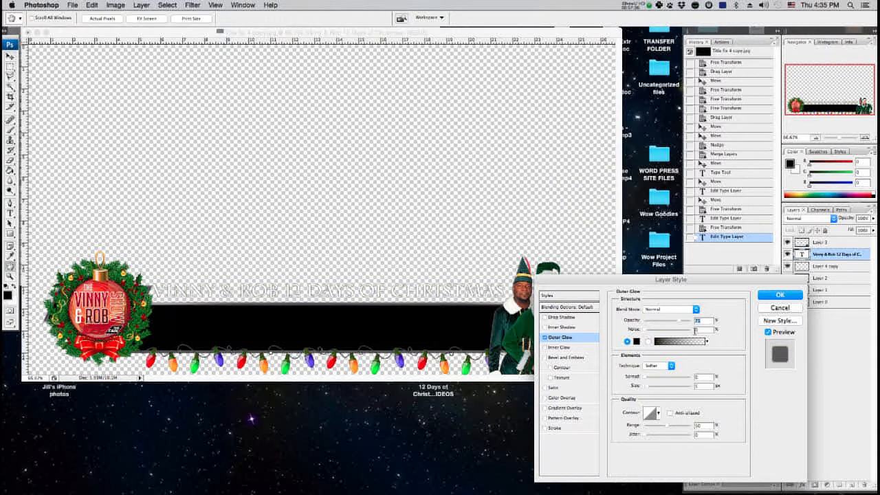
Raise the Outer Glow opacity to 100% and increase its spread, then apply the layer style.
{"action": "left_click_drag", "start_coordinate": [684, 323], "coordinate": [696, 322]}
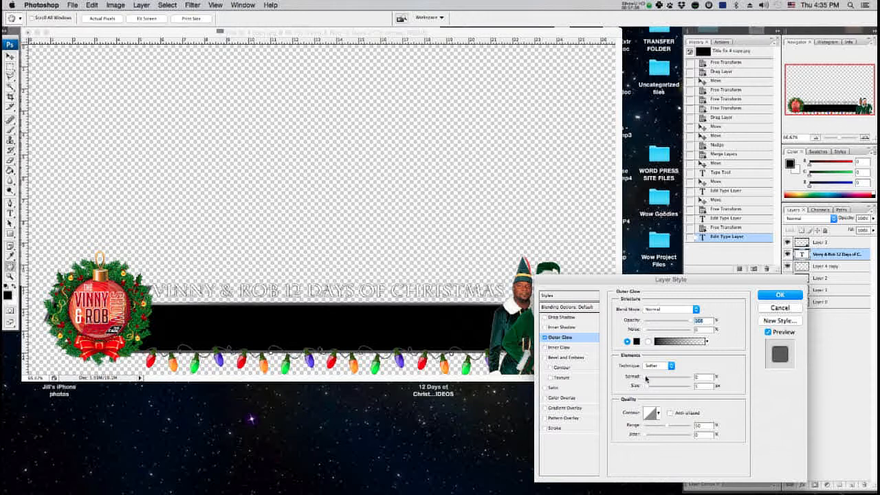
{"action": "left_click_drag", "start_coordinate": [647, 376], "coordinate": [658, 378]}
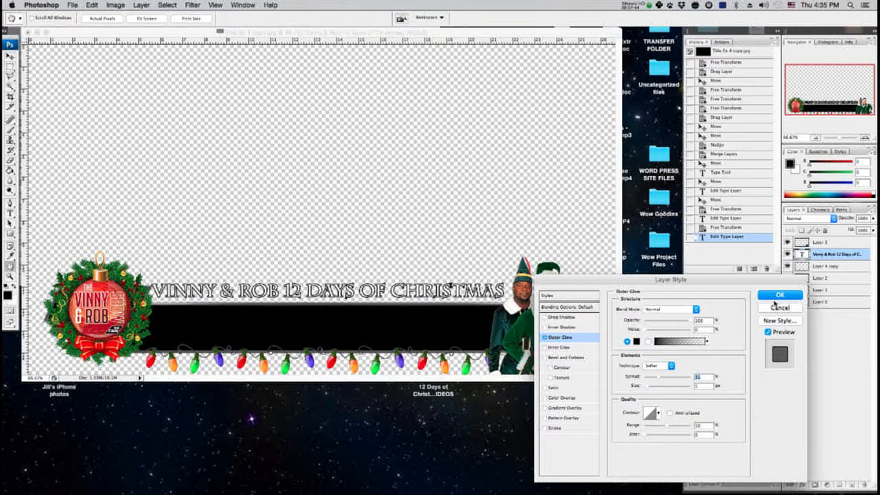
{"action": "left_click", "coordinate": [775, 297]}
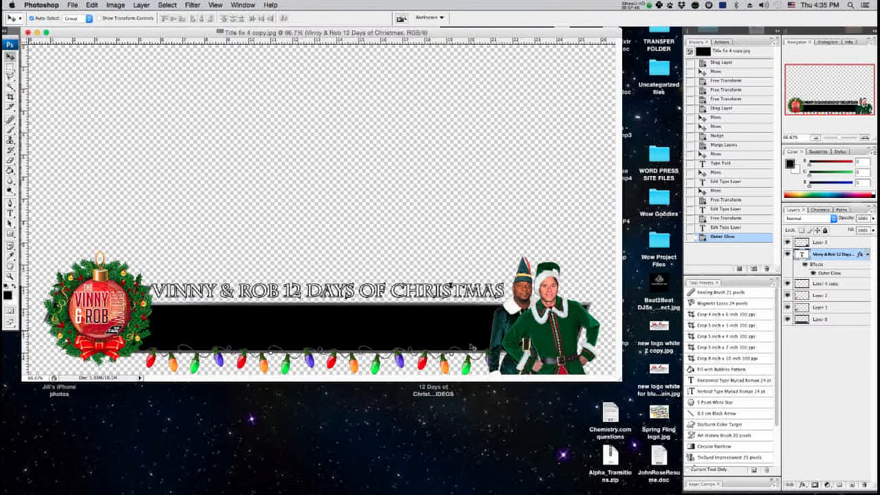
Nudge the title slightly down and shrink it slightly with Free Transform.
{"action": "left_click_drag", "start_coordinate": [450, 285], "coordinate": [450, 288]}
{"action": "key", "text": "super+t"}
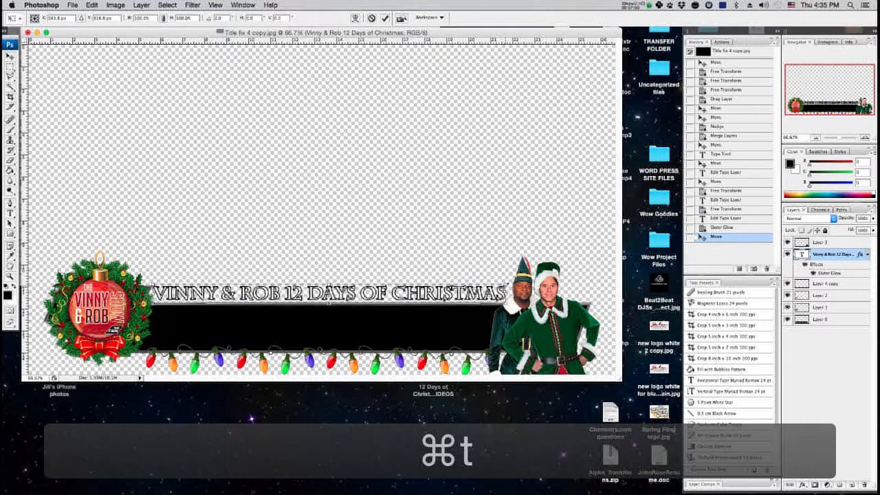
{"action": "left_click_drag", "start_coordinate": [508, 284], "coordinate": [502, 285]}
{"action": "double_click", "coordinate": [501, 285]}
{"action": "key", "text": "t"}
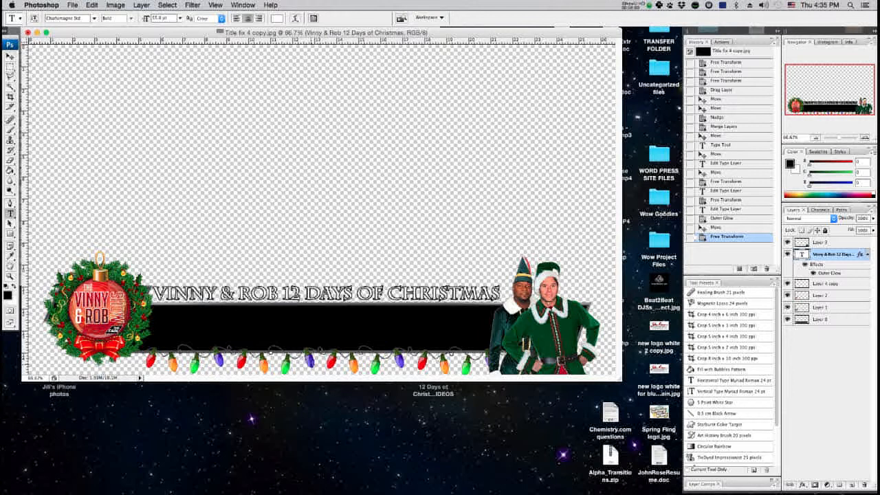
Duplicate the title text layer by dragging a copy above the original.
{"action": "key", "text": "v"}
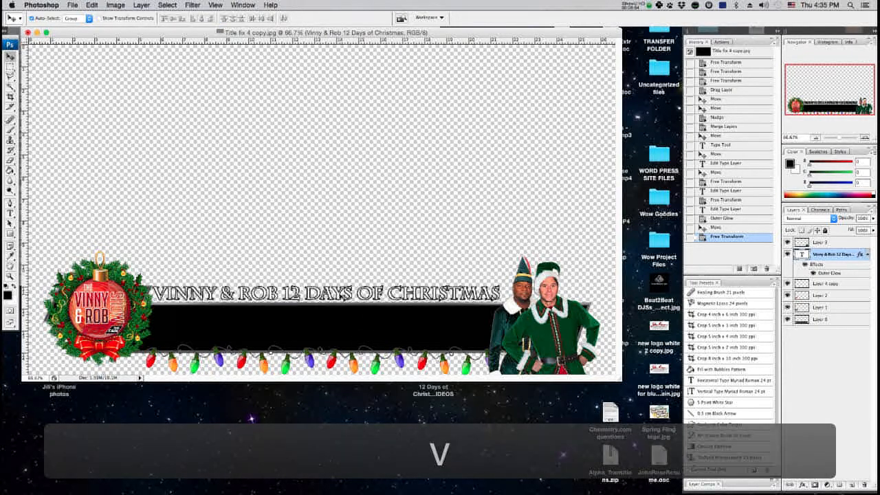
{"action": "left_click_drag", "start_coordinate": [323, 293], "coordinate": [323, 262]}
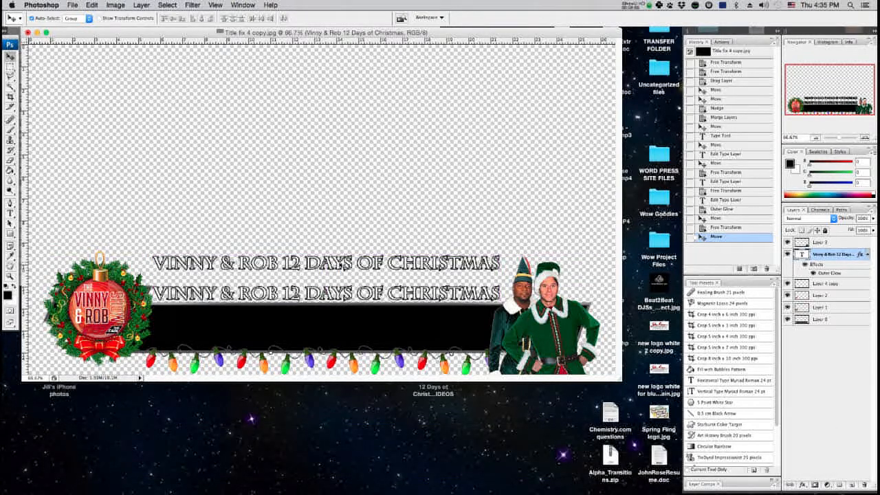
{"action": "key", "text": "t"}
{"action": "left_click", "coordinate": [318, 260]}
{"action": "left_click", "coordinate": [11, 56]}
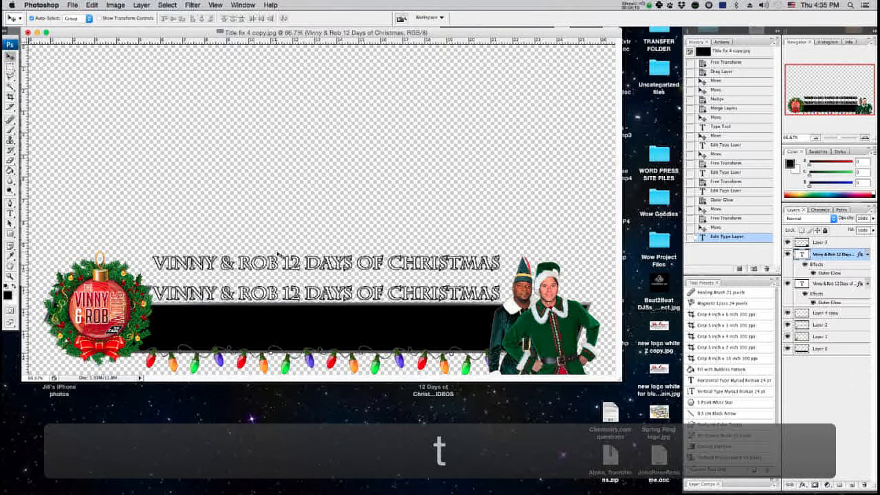
Move the duplicate title onto the black bar and replace its text with TEXT THE CODE WORD.
{"action": "left_click_drag", "start_coordinate": [278, 263], "coordinate": [275, 316]}
{"action": "key", "text": "t"}
{"action": "left_click", "coordinate": [277, 315]}
{"action": "key", "text": "super+a"}
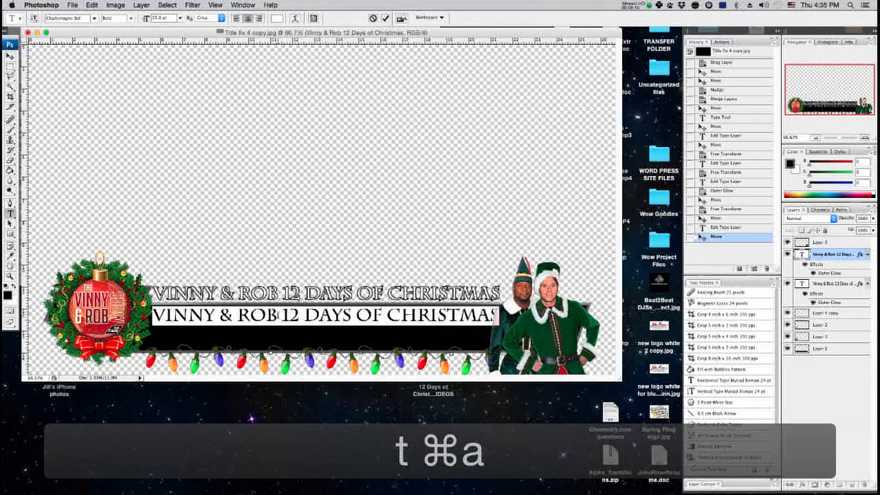
{"action": "type", "text": "text the code word"}
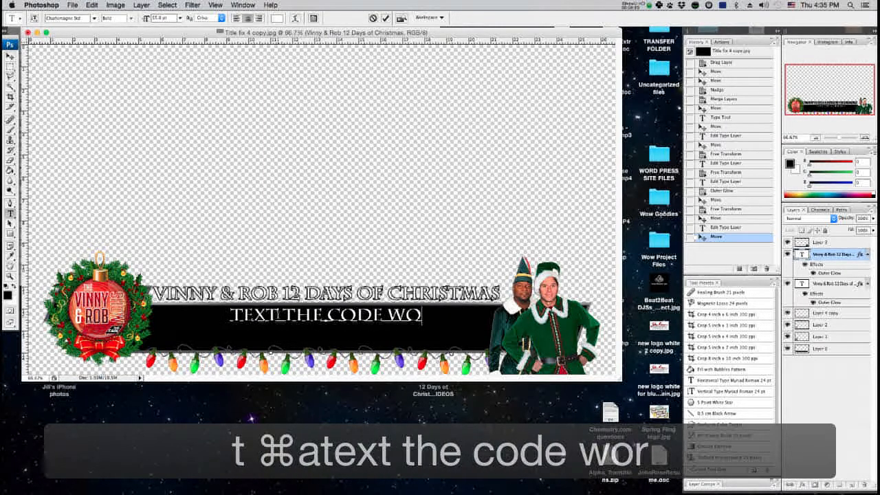
{"action": "left_click", "coordinate": [10, 55]}
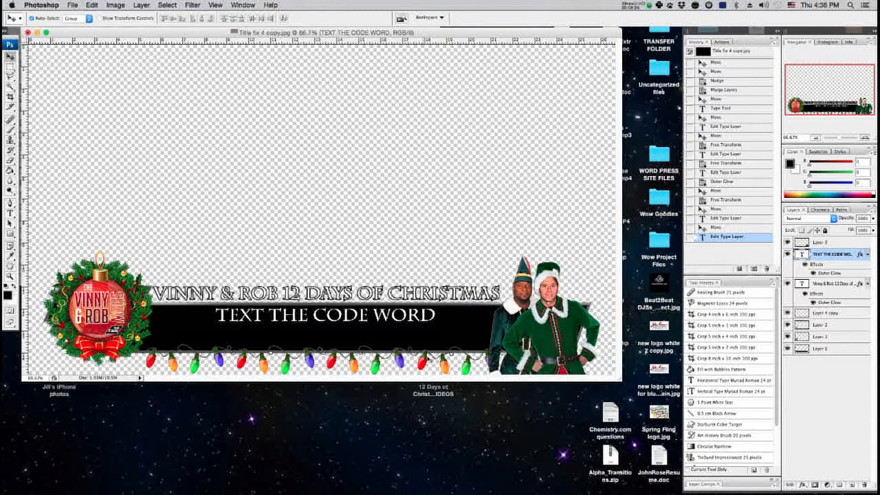
Shrink the TEXT THE CODE WORD caption with Free Transform to about 85% and apply the transformation.
{"action": "key", "text": "super+t"}
{"action": "left_click_drag", "start_coordinate": [435, 324], "coordinate": [402, 319]}
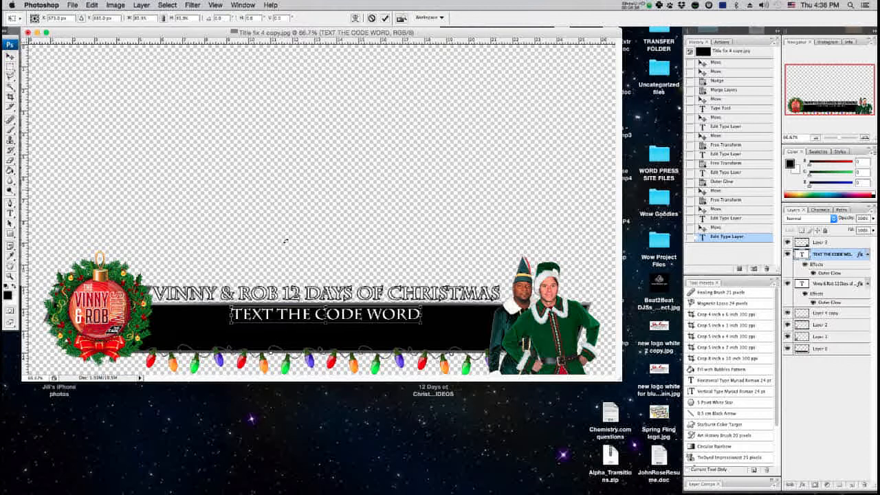
{"action": "left_click", "coordinate": [14, 61]}
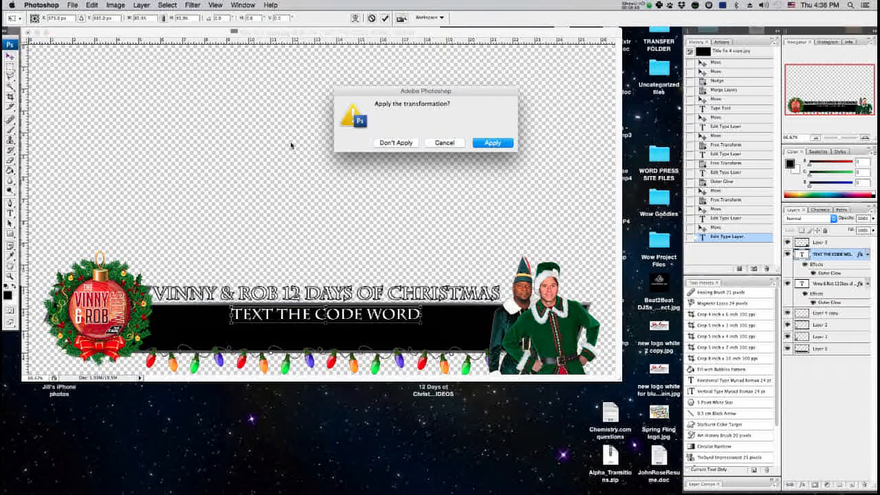
{"action": "left_click", "coordinate": [488, 143]}
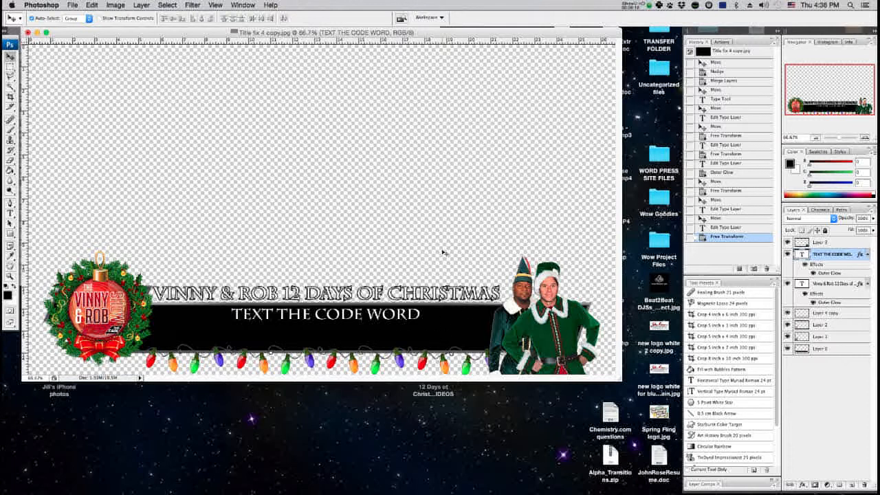
Select all layers from Layer 3 down to Layer 0 and merge them into one layer.
{"action": "key", "text": "super+t"}
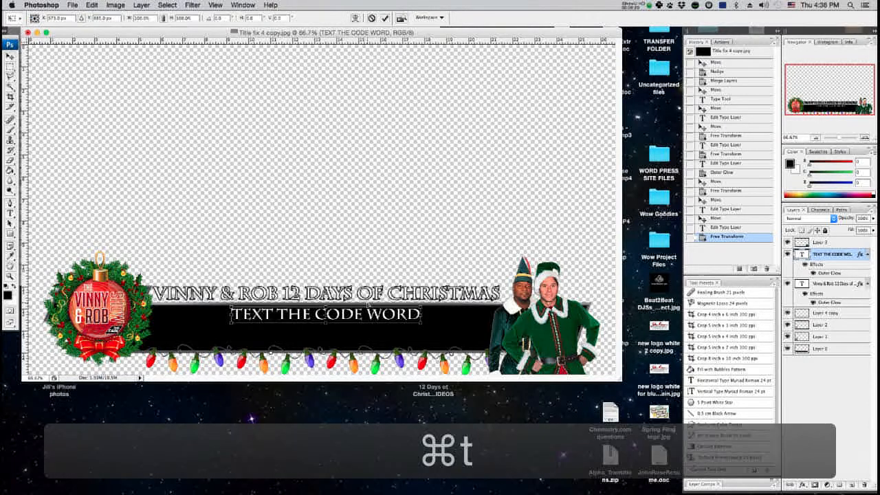
{"action": "key", "text": "Escape"}
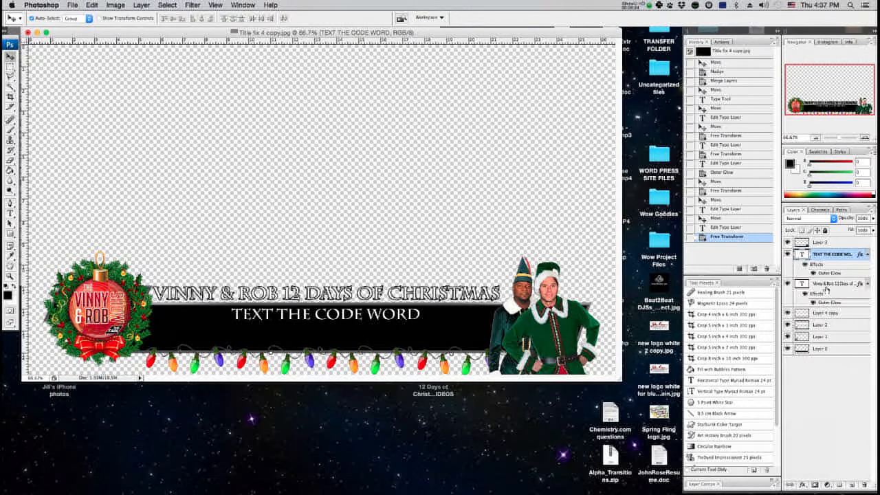
{"action": "left_click", "coordinate": [825, 244]}
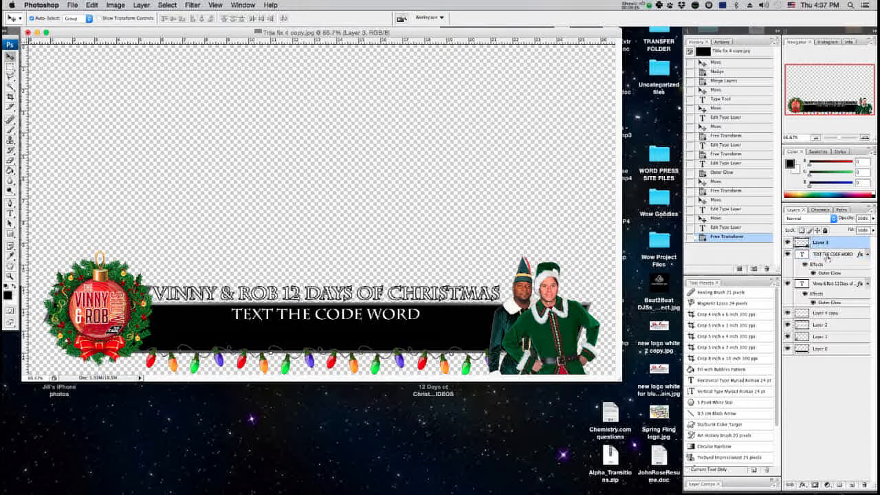
{"action": "left_click", "coordinate": [141, 5]}
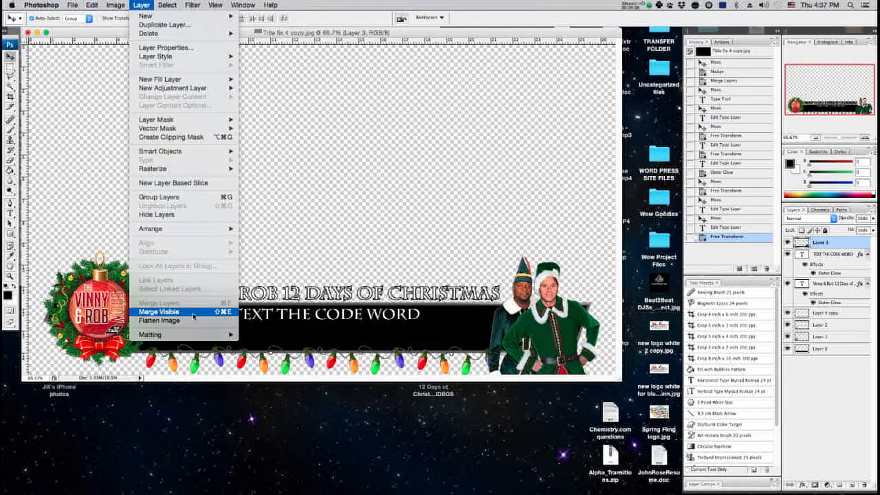
{"action": "left_click", "coordinate": [825, 246]}
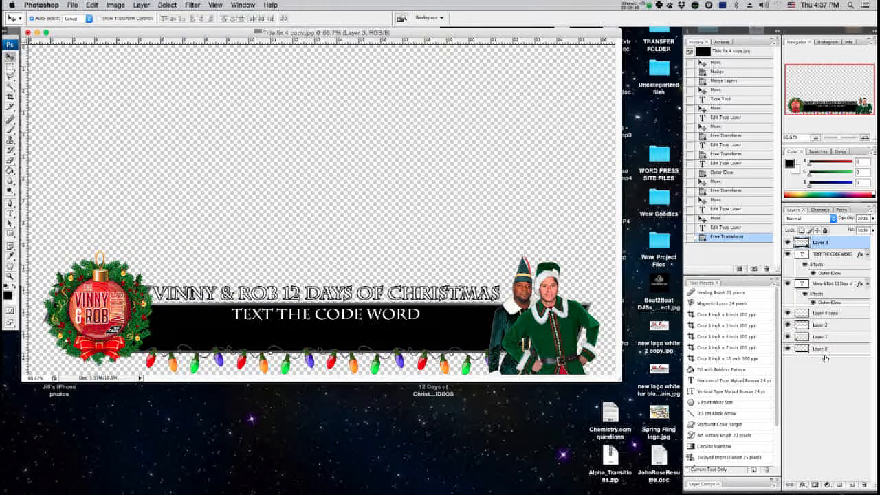
{"action": "left_click", "coordinate": [825, 349], "text": "shift"}
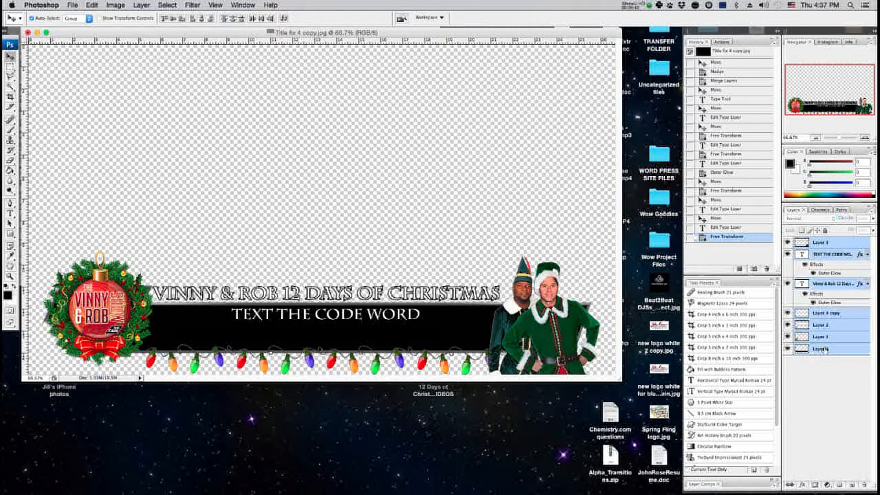
{"action": "right_click", "coordinate": [825, 350]}
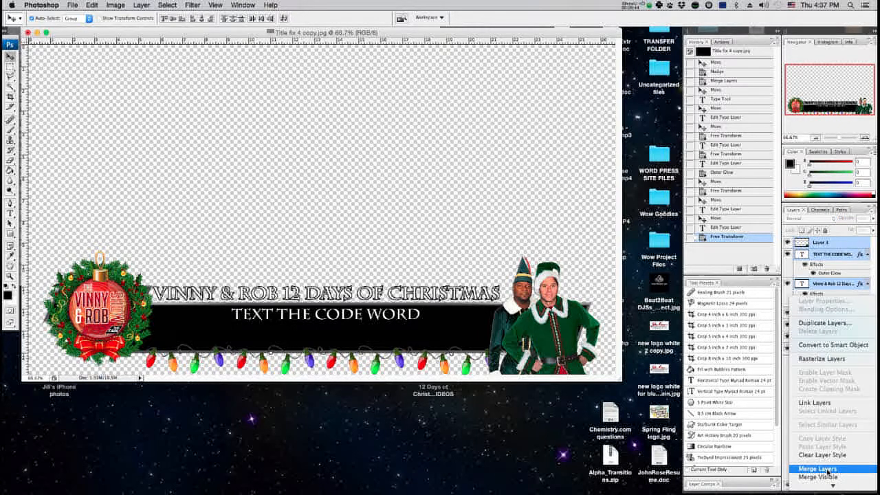
{"action": "left_click", "coordinate": [194, 36]}
{"action": "left_click", "coordinate": [116, 5]}
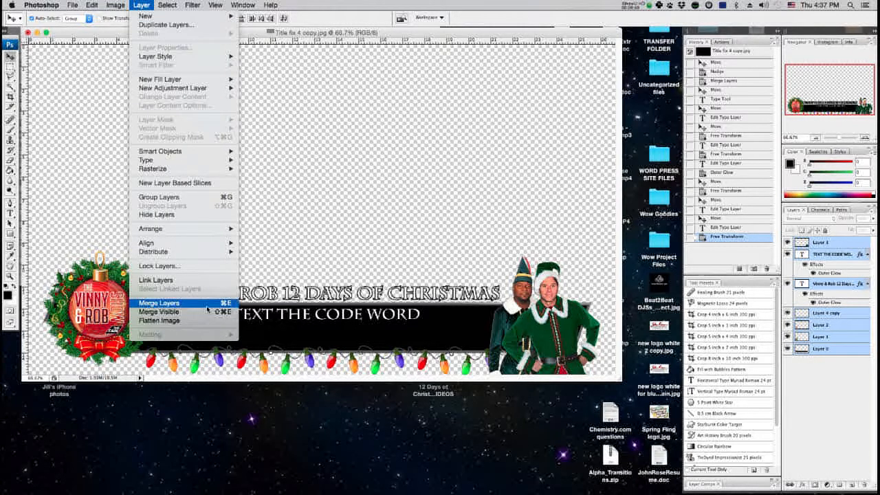
{"action": "left_click", "coordinate": [159, 303]}
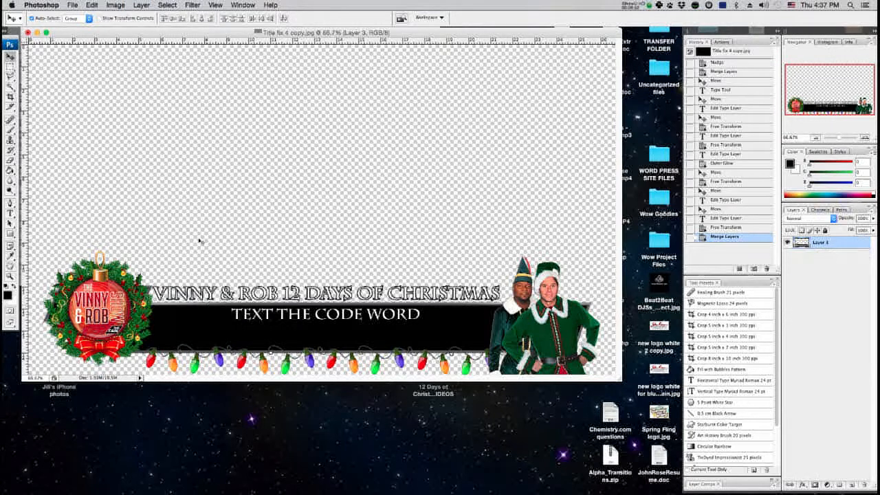
{"action": "left_click", "coordinate": [136, 5]}
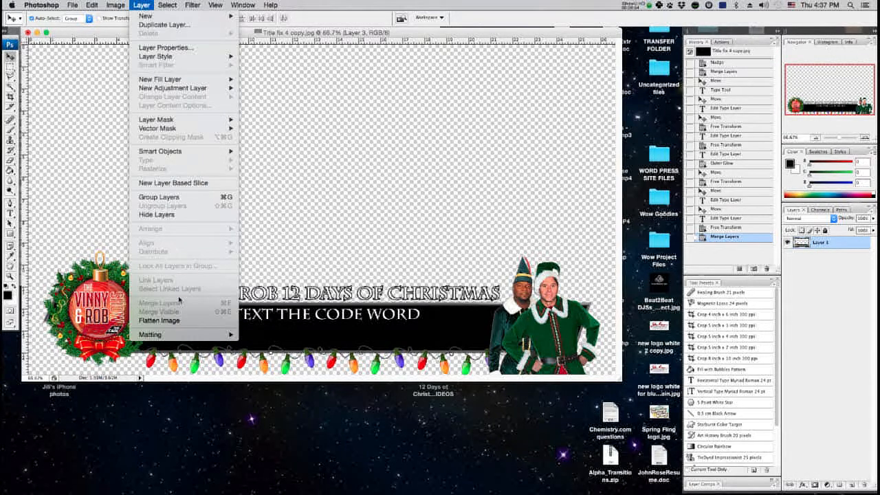
{"action": "left_click", "coordinate": [251, 30]}
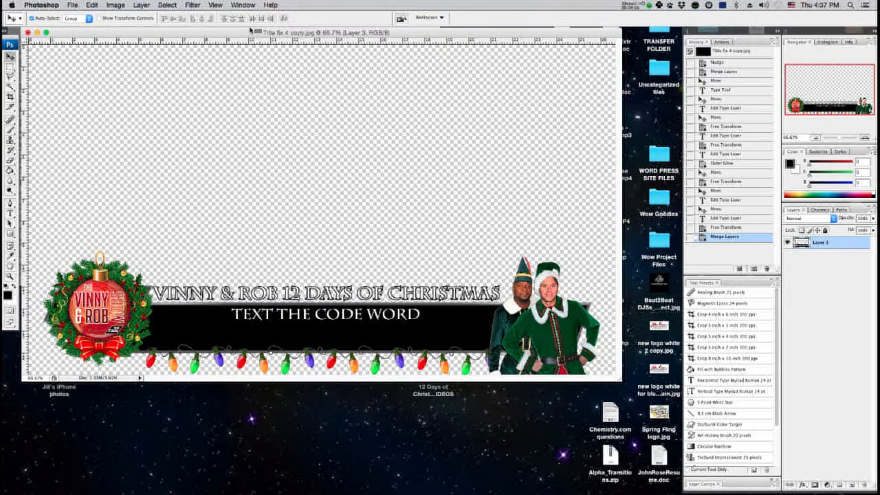
Start a Save As of the merged title and name the file Demo lower third.
{"action": "left_click", "coordinate": [73, 5]}
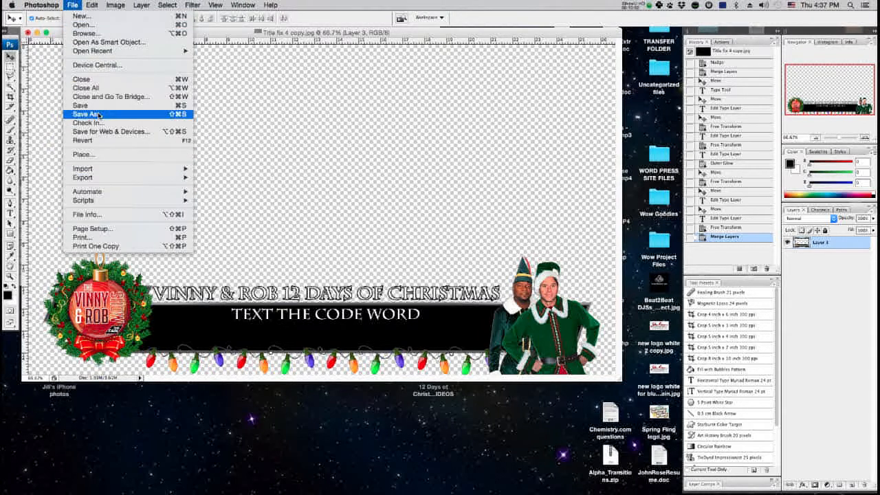
{"action": "left_click", "coordinate": [98, 115]}
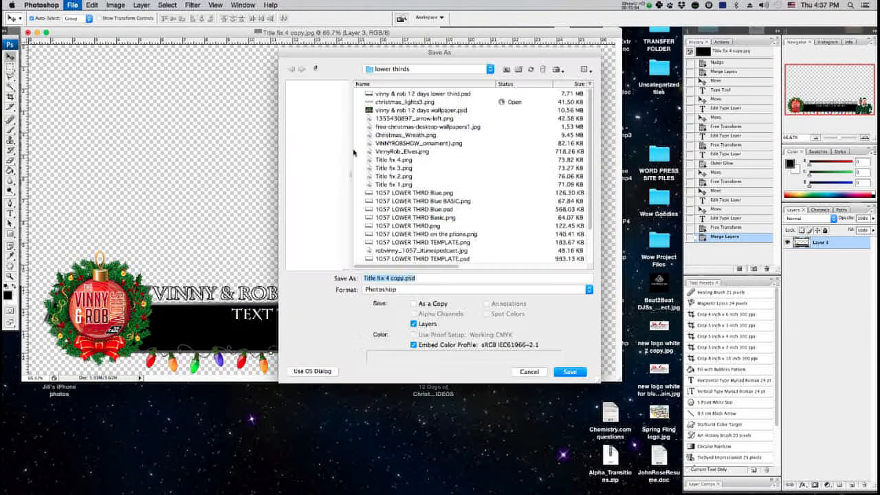
{"action": "left_click", "coordinate": [400, 278]}
{"action": "left_click_drag", "start_coordinate": [403, 277], "coordinate": [276, 264]}
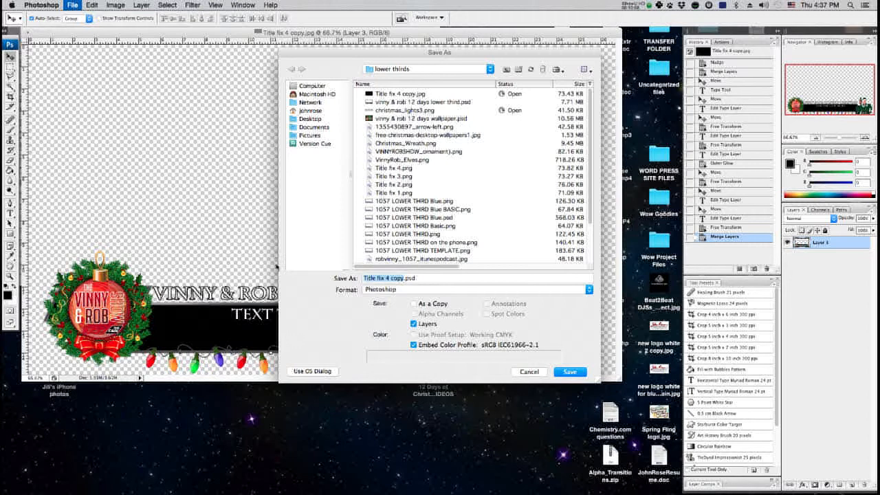
{"action": "type", "text": "Demo l"}
{"action": "type", "text": "owerthird"}
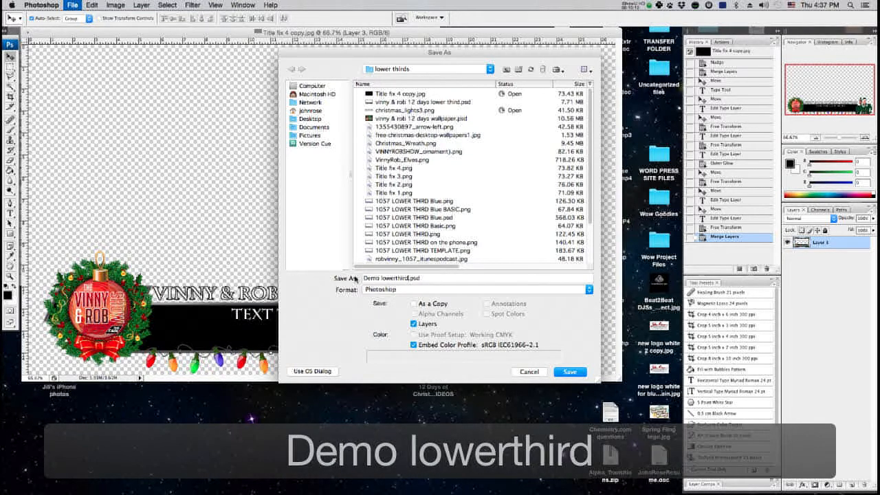
{"action": "left_click", "coordinate": [393, 278]}
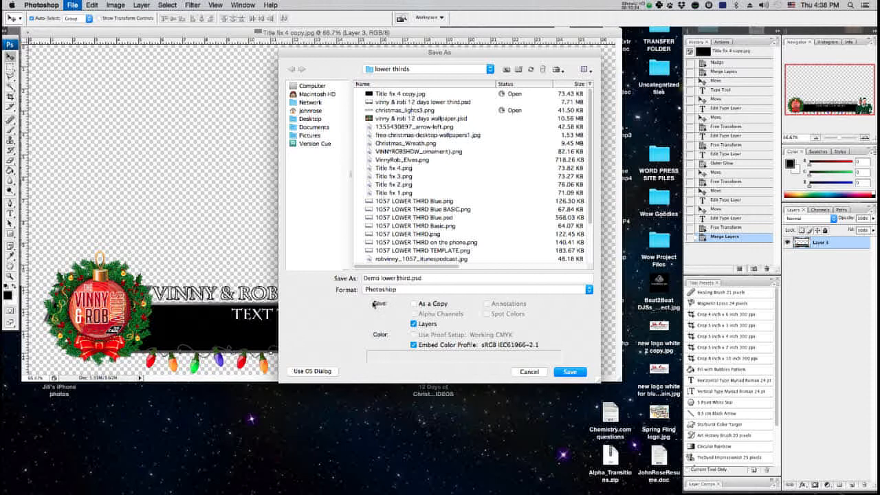
Set the file format to PNG and save it with interlace set to None.
{"action": "left_click", "coordinate": [382, 290]}
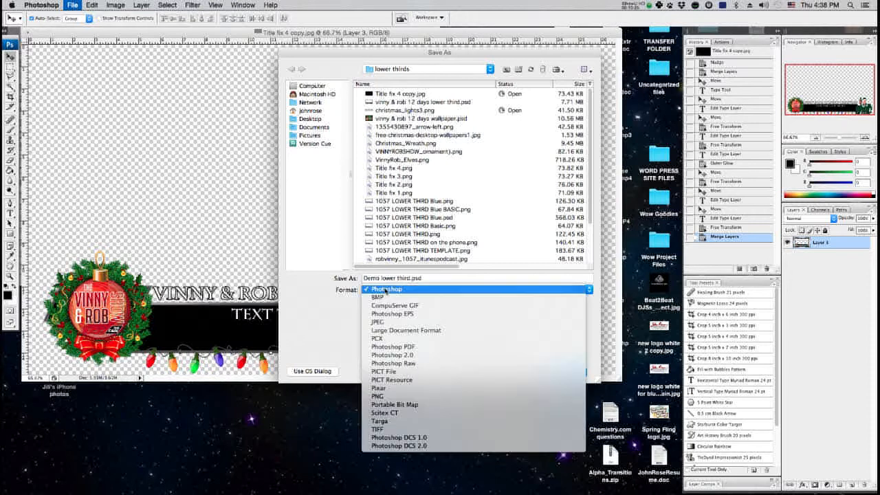
{"action": "left_click", "coordinate": [390, 395]}
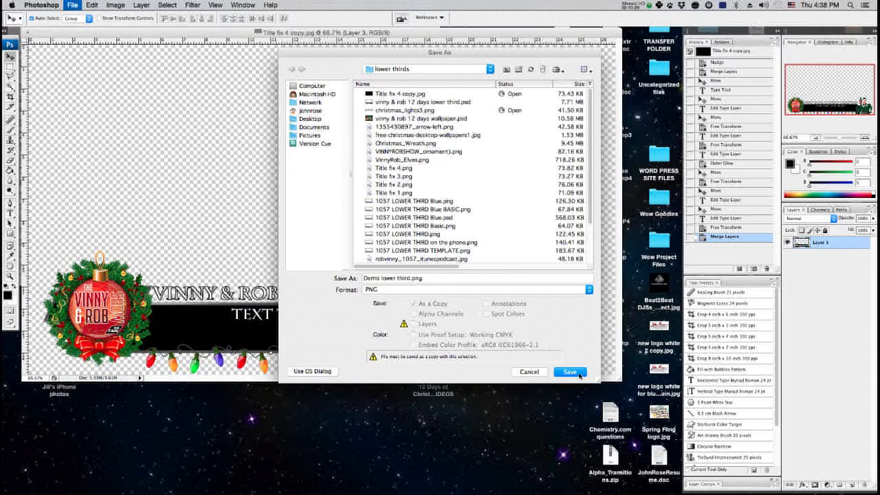
{"action": "left_click", "coordinate": [579, 374]}
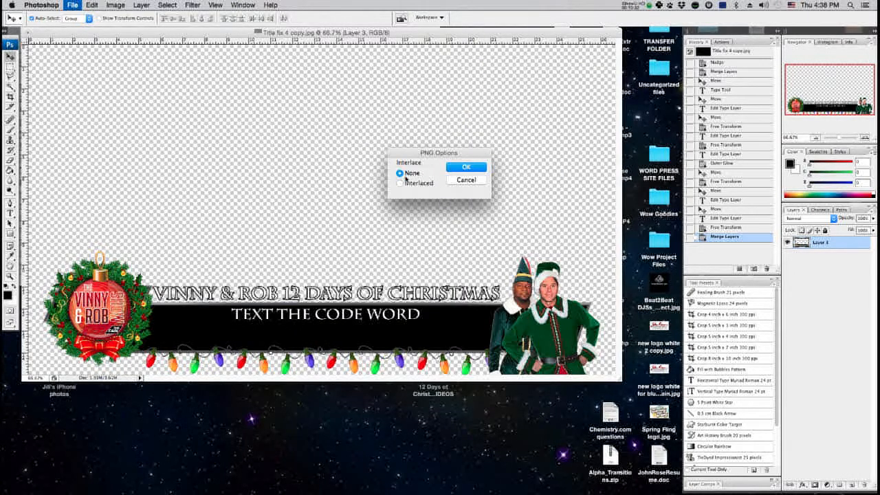
{"action": "left_click", "coordinate": [465, 167]}
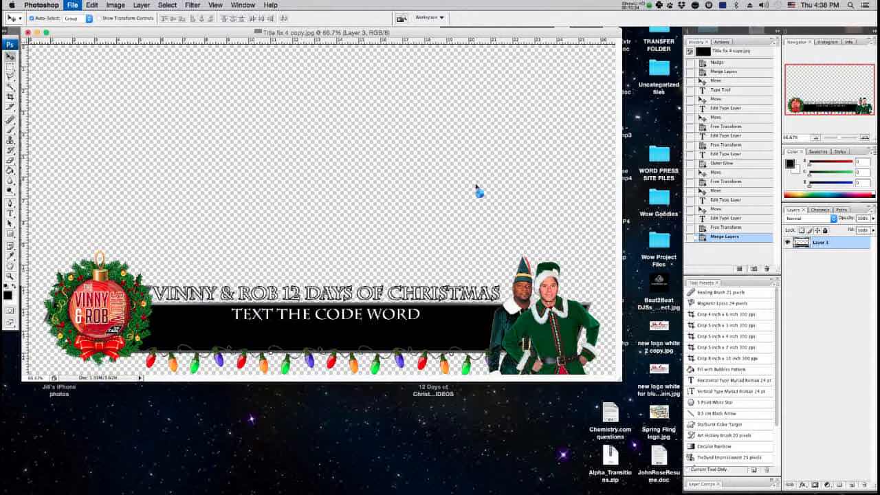